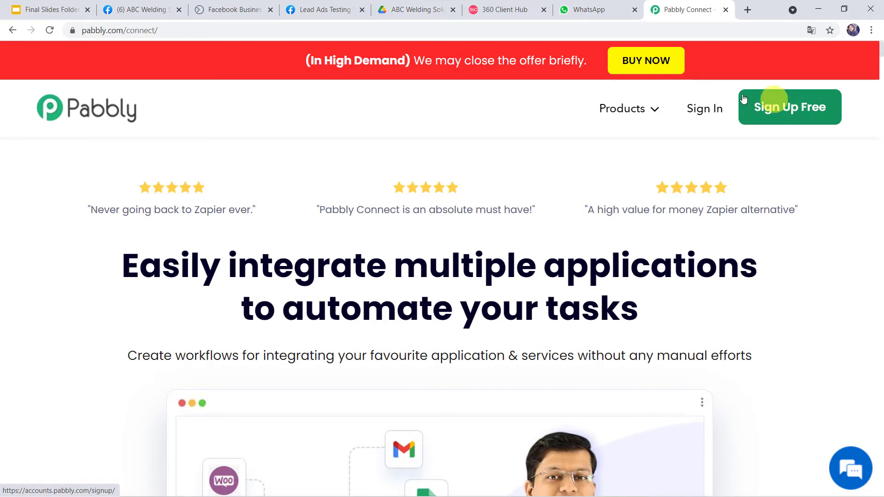
# Sign in to Pabbly and open the Pabbly Connect dashboard
pyautogui.click(709, 108)
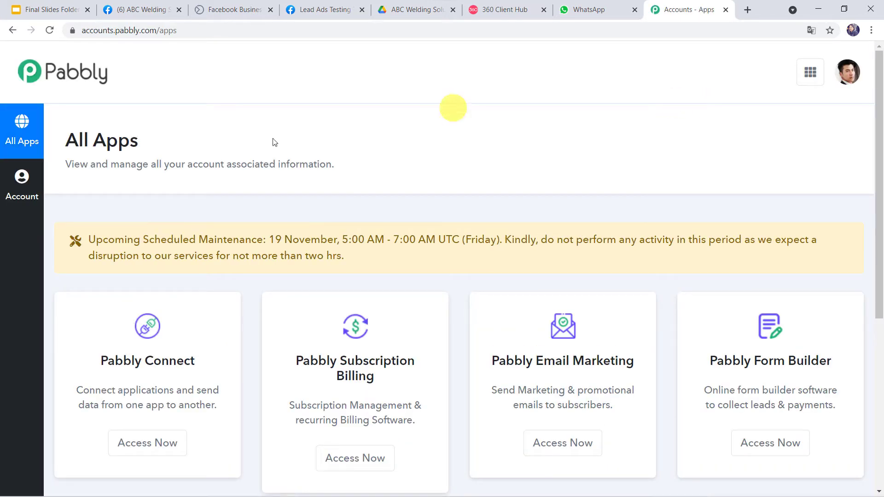
pyautogui.scroll(-3, 216, 146)
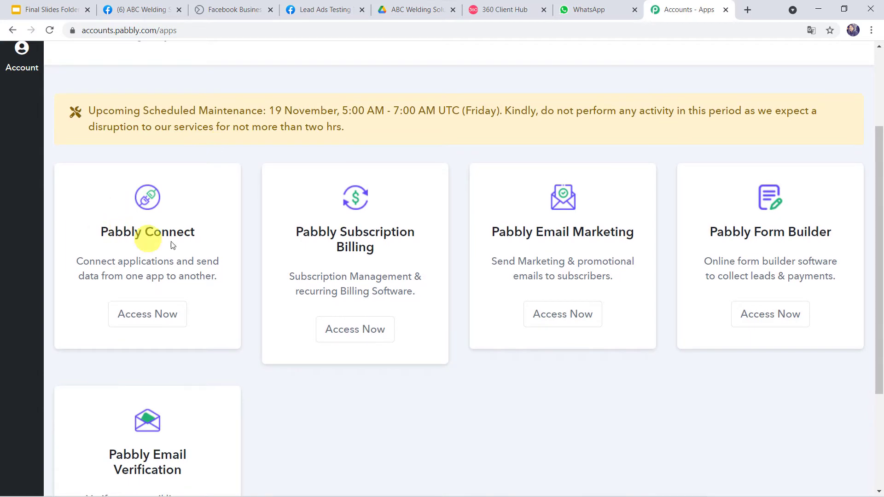
pyautogui.click(144, 326)
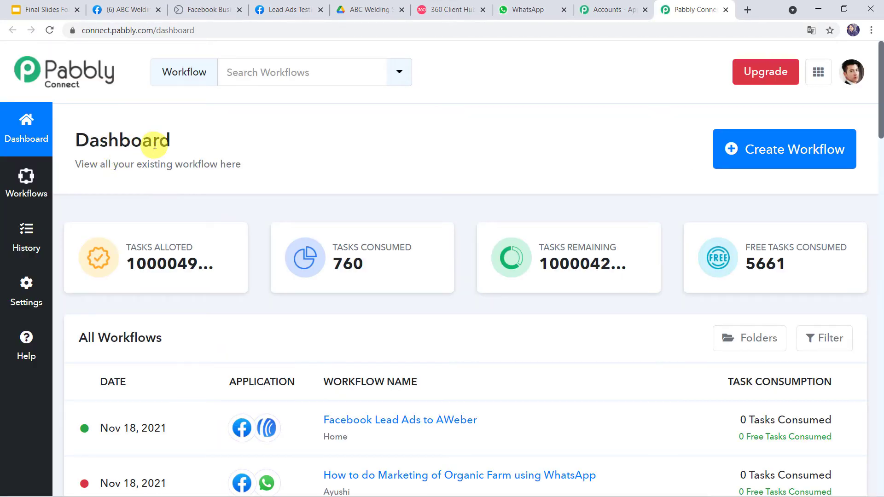
# Create a workflow named 'Send Welding & Fabrication Business Brochure to Facebook Leads on WhatsApp'
pyautogui.click(777, 155)
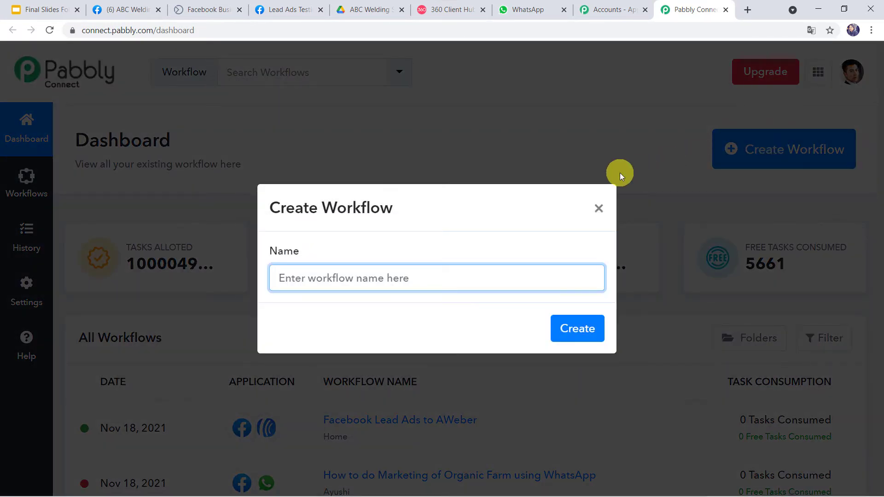
pyautogui.write('Fabrication Business Brochure to Facebook Leads on WhatsApp')
pyautogui.hotkey('ctrl', 'Left')
pyautogui.hotkey('ctrl', 'Left')
pyautogui.hotkey('ctrl', 'Left')
pyautogui.hotkey('ctrl', 'Left')
pyautogui.hotkey('ctrl', 'Left')
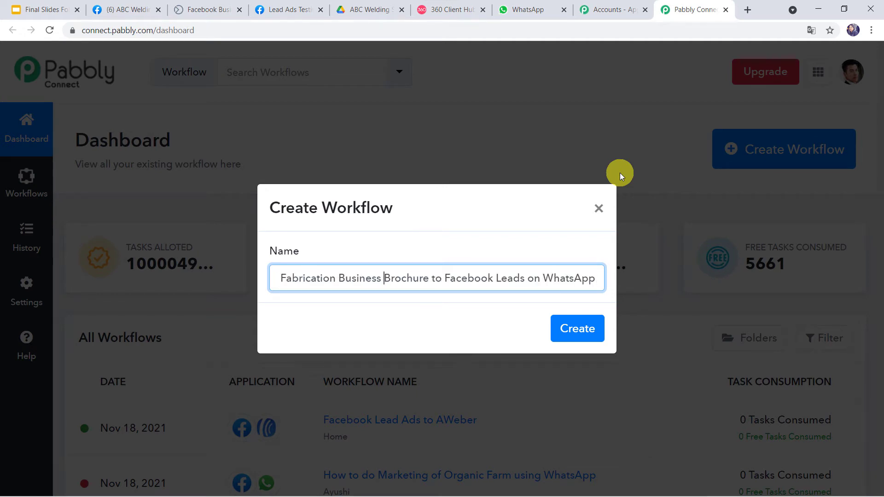
pyautogui.press('Home')
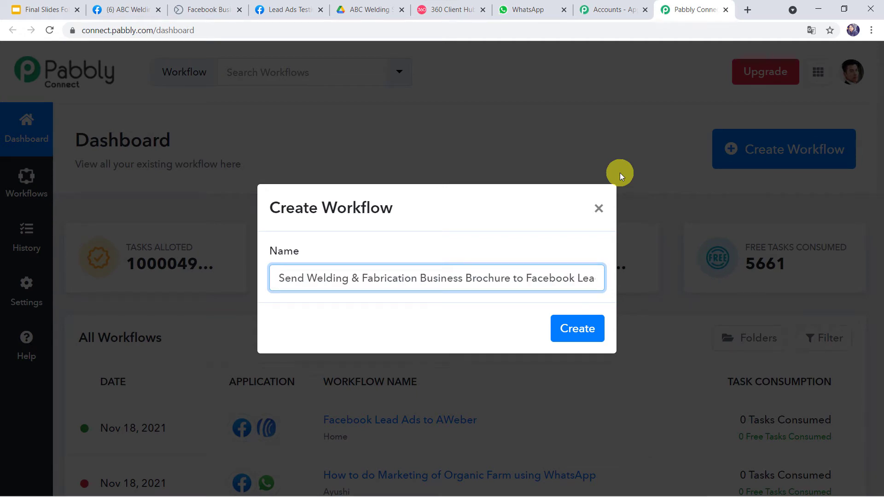
pyautogui.press('Right')
pyautogui.press('Right')
pyautogui.press('Right')
pyautogui.press('Right')
pyautogui.press('Right')
pyautogui.press('Right')
pyautogui.press('Right')
pyautogui.press('Right')
pyautogui.press('Right')
pyautogui.press('Right')
pyautogui.press('Right')
pyautogui.press('Right')
pyautogui.press('Right')
pyautogui.press('Right')
pyautogui.press('Right')
pyautogui.press('Right')
pyautogui.press('Right')
pyautogui.press('Right')
pyautogui.press('Right')
pyautogui.press('Right')
pyautogui.press('Right')
pyautogui.press('Right')
pyautogui.press('Right')
pyautogui.press('Right')
pyautogui.press('Right')
pyautogui.press('Right')
pyautogui.press('Right')
pyautogui.press('Right')
pyautogui.press('Right')
pyautogui.press('Right')
pyautogui.press('Right')
pyautogui.press('Right')
pyautogui.press('Right')
pyautogui.press('Right')
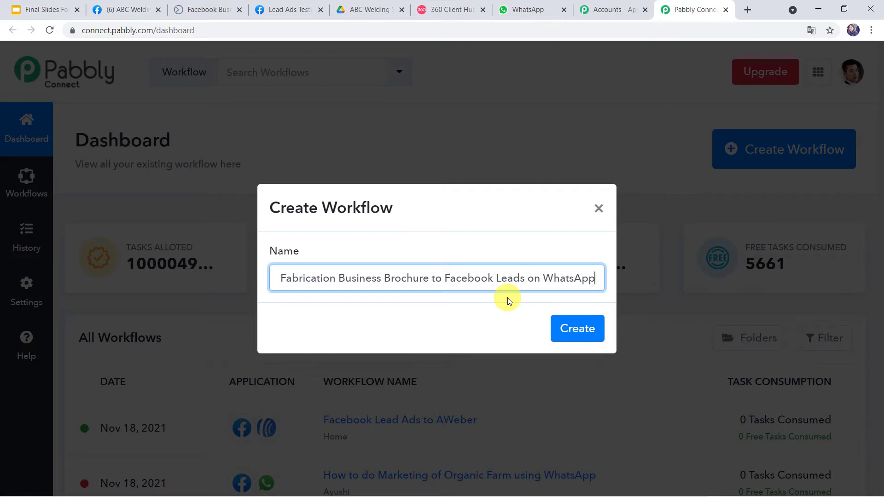
pyautogui.click(590, 330)
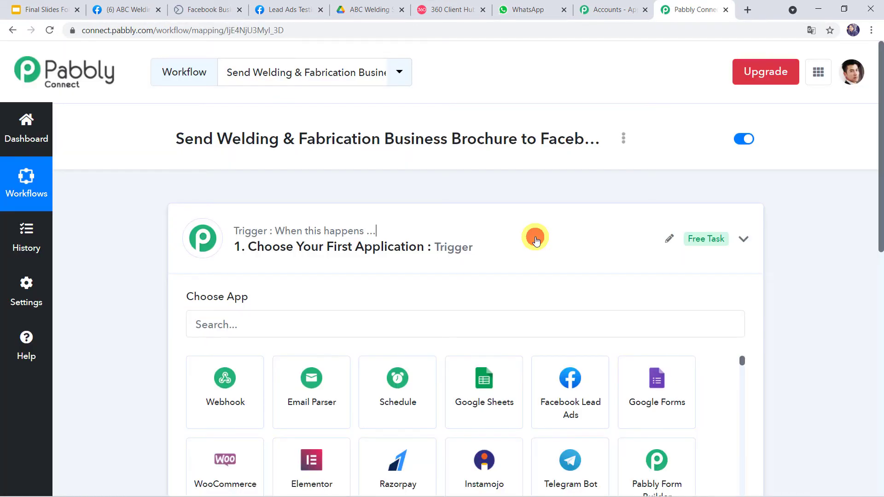
pyautogui.click(536, 240)
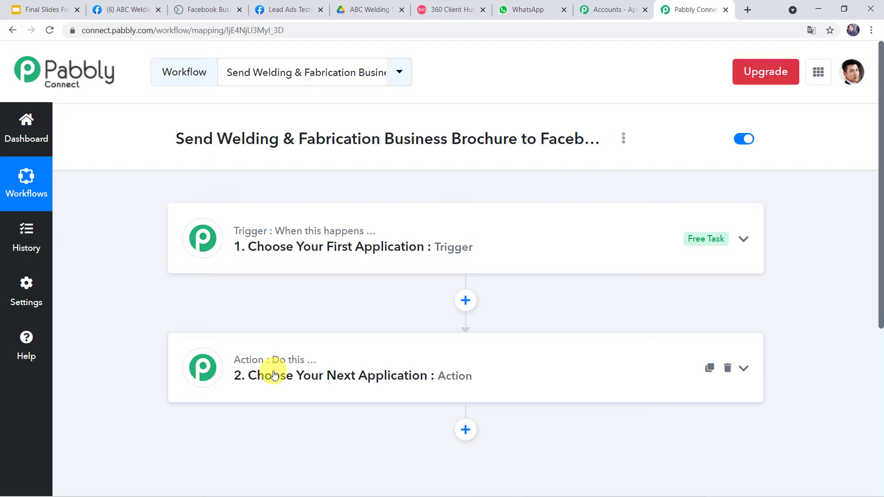
# Set the trigger to Facebook Lead Ads with the New Lead event
pyautogui.click(494, 246)
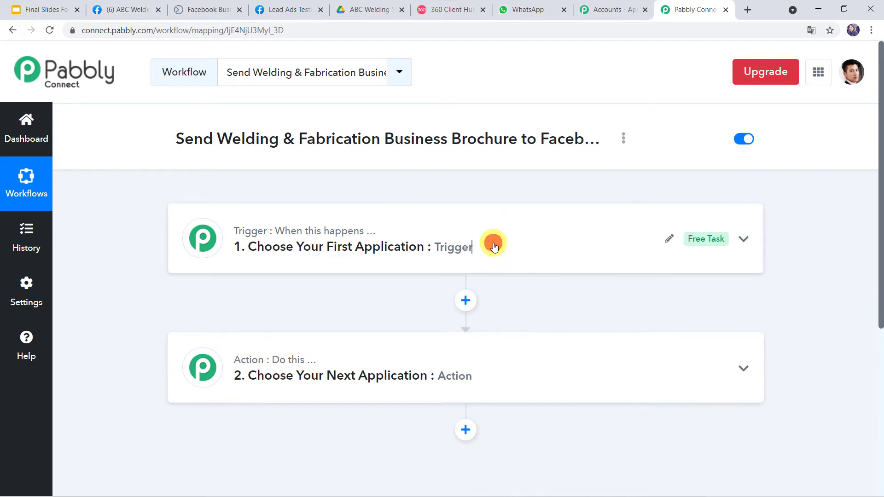
pyautogui.click(388, 242)
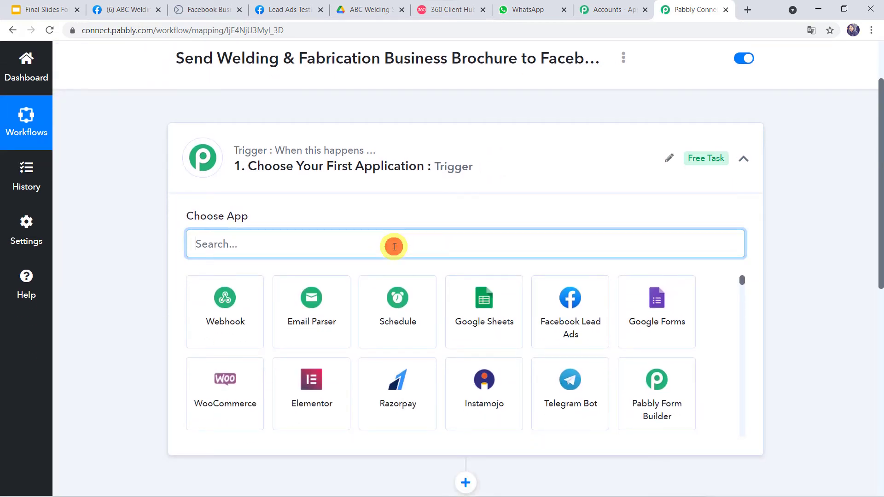
pyautogui.write('face')
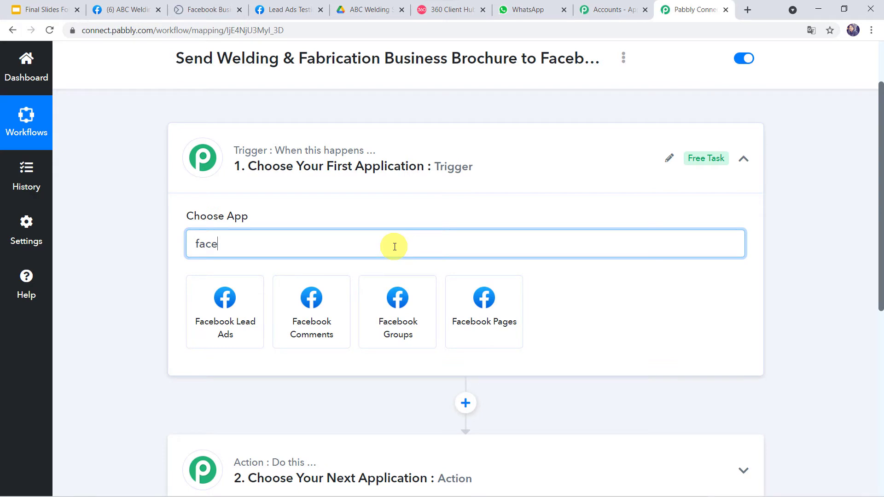
pyautogui.click(228, 320)
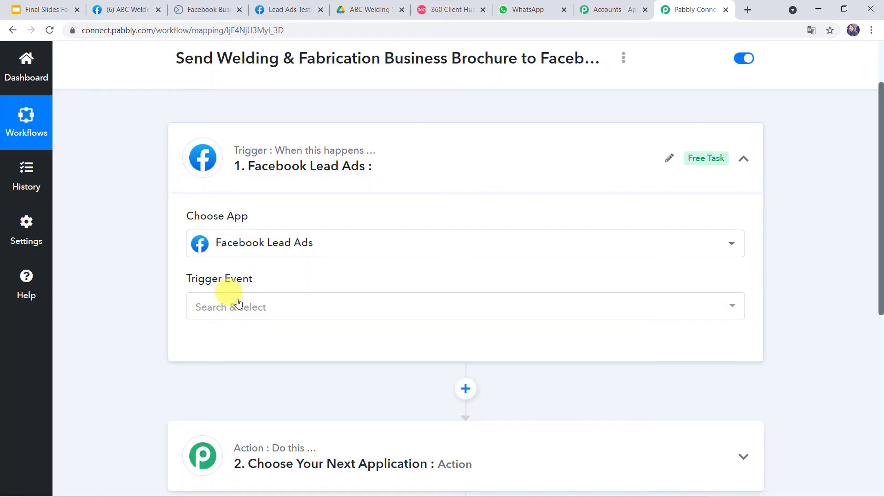
pyautogui.click(240, 311)
pyautogui.click(221, 371)
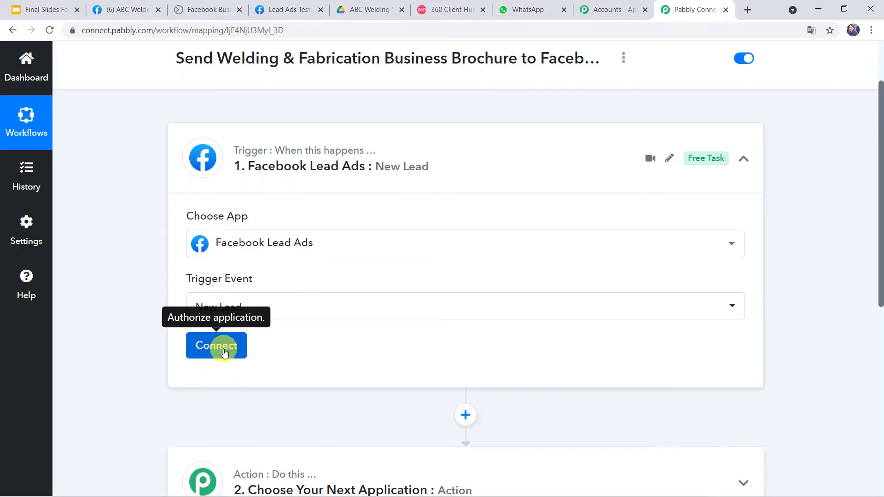
# Add and authorise a new Facebook Lead Ads account connection
pyautogui.click(223, 350)
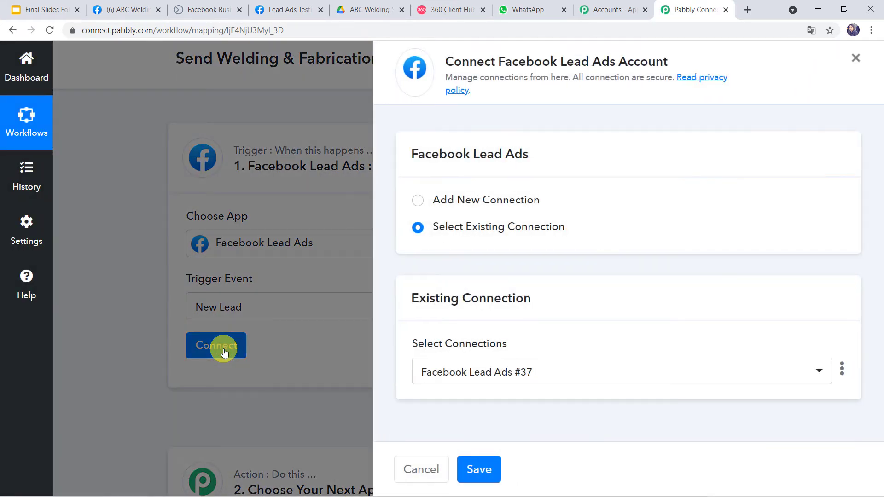
pyautogui.click(453, 200)
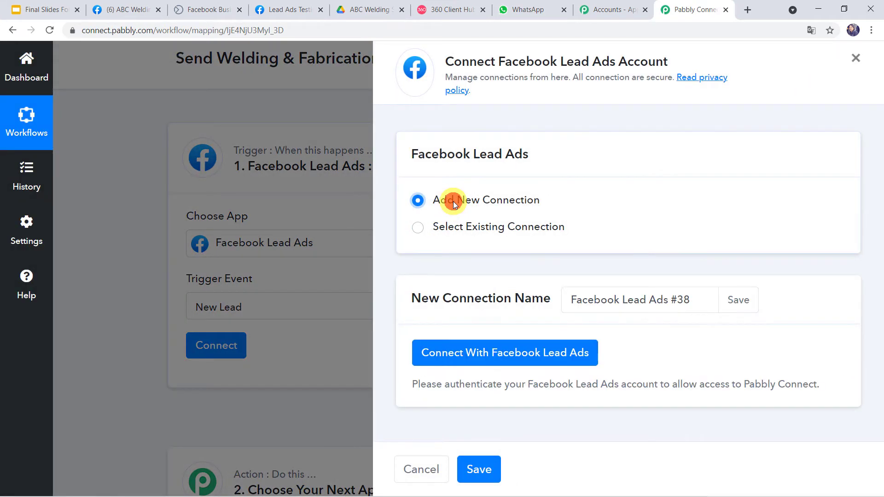
pyautogui.click(505, 355)
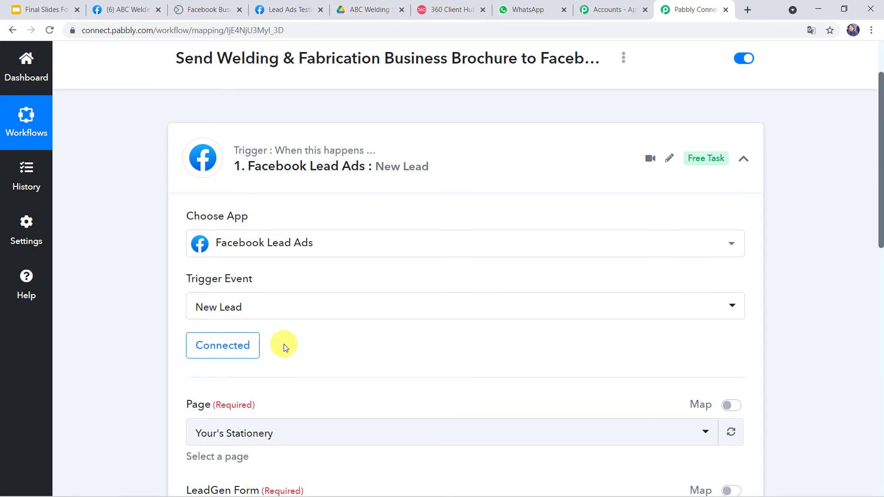
# Review the ABC Welding Solution Facebook page and its lead ads forms
pyautogui.scroll(-5, 283, 348)
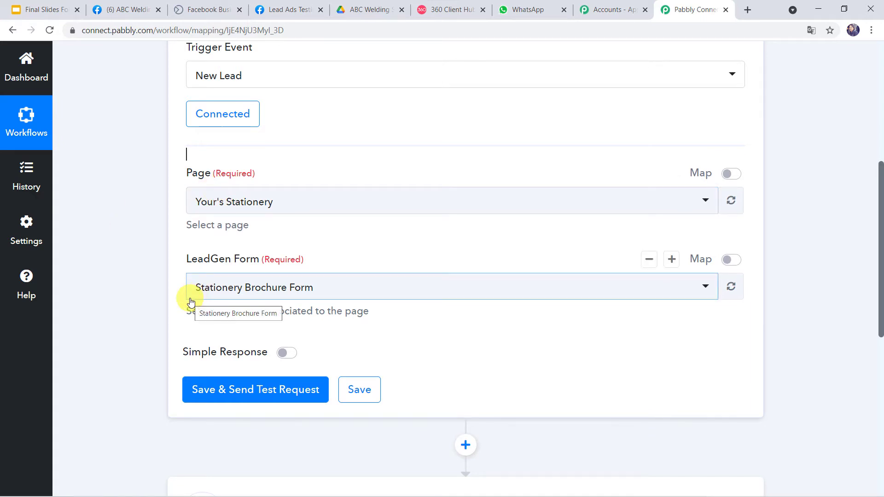
pyautogui.click(129, 9)
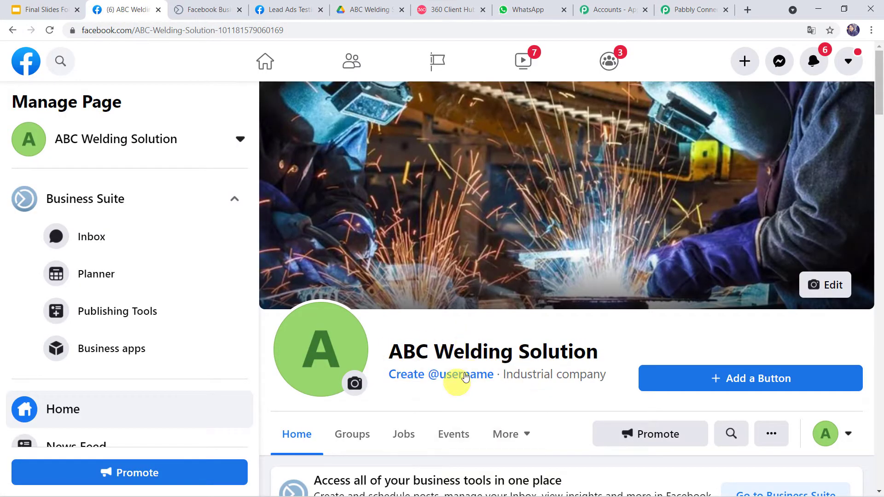
pyautogui.click(208, 9)
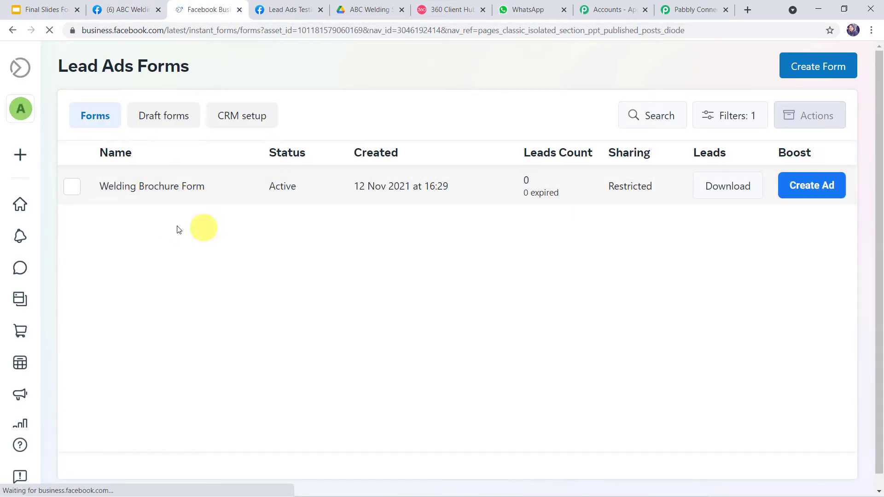
pyautogui.click(685, 6)
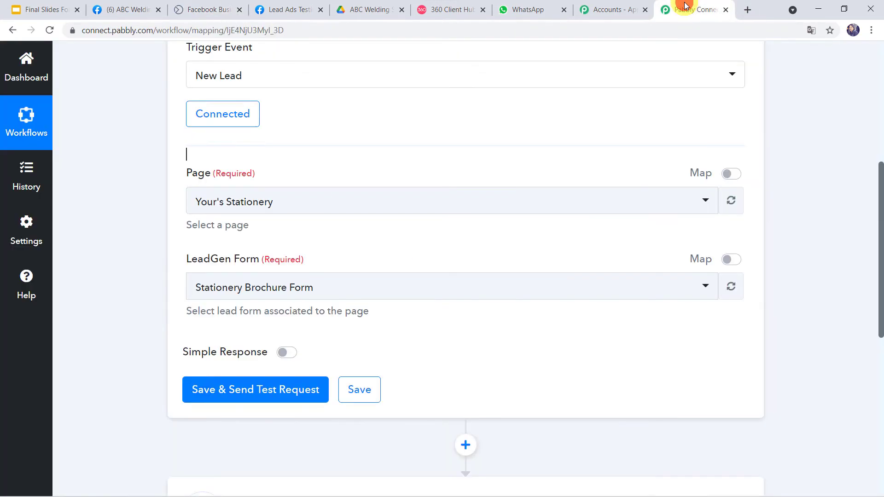
# Set the trigger page to ABC Welding Solution and the form to Welding Brochure Form
pyautogui.click(221, 206)
pyautogui.write('abc we')
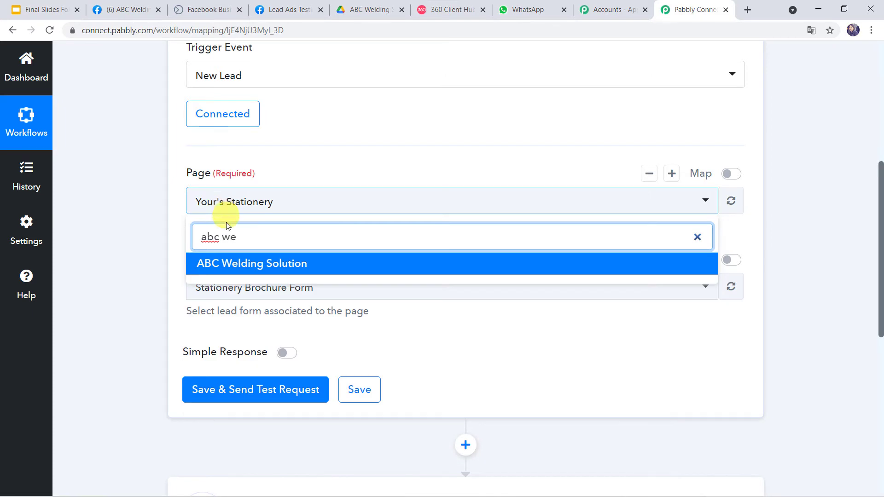
pyautogui.click(226, 261)
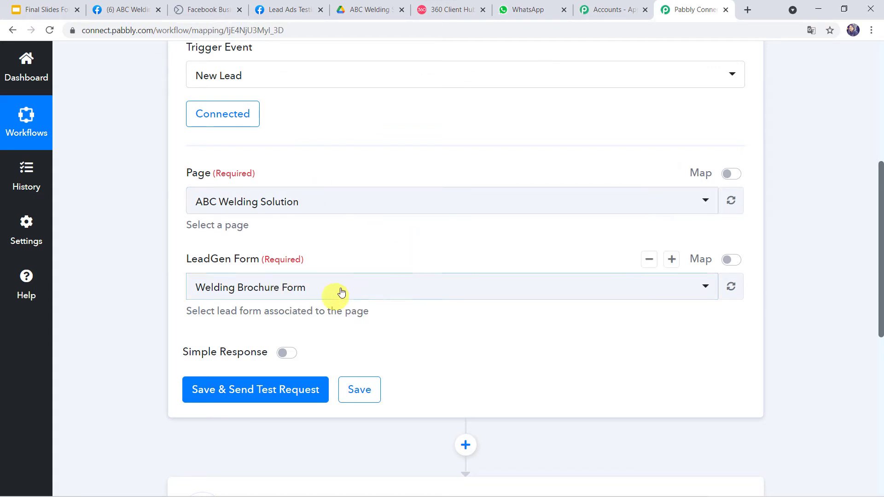
pyautogui.click(380, 288)
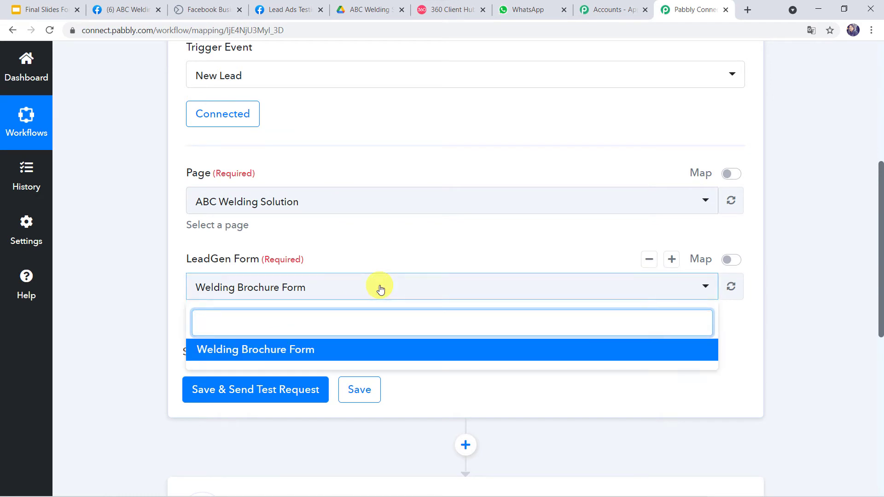
pyautogui.click(351, 294)
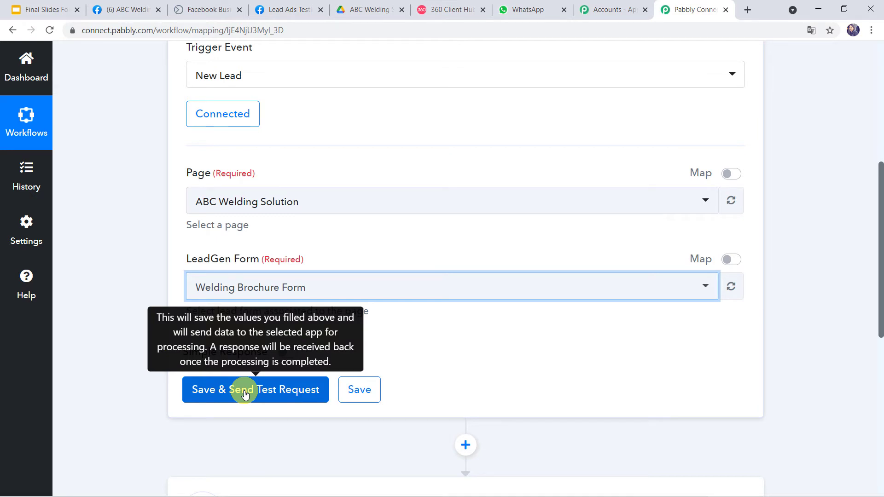
pyautogui.click(279, 12)
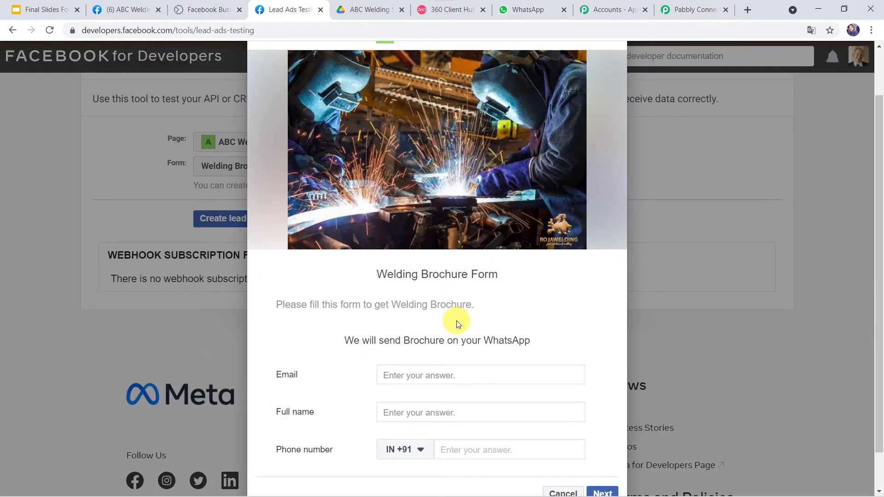
# Fill in the test lead's email, full name and phone number on the Welding Brochure Form
pyautogui.scroll(-1, 457, 321)
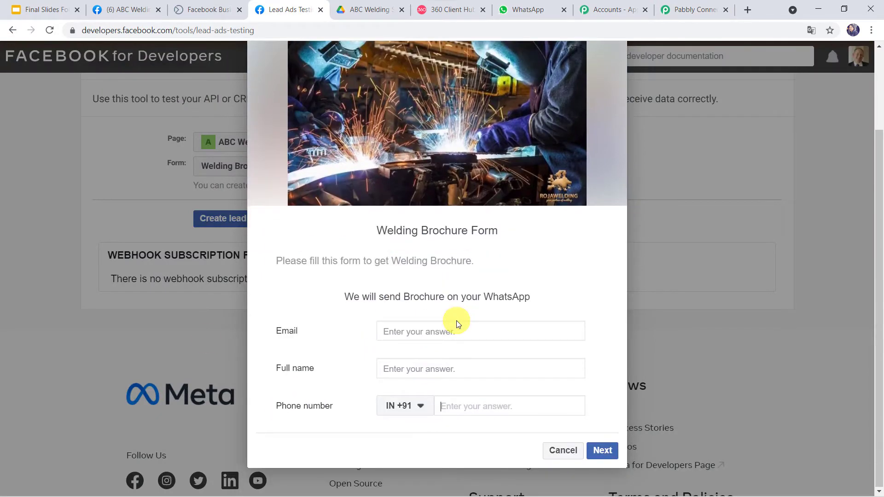
pyautogui.click(420, 335)
pyautogui.write('shik')
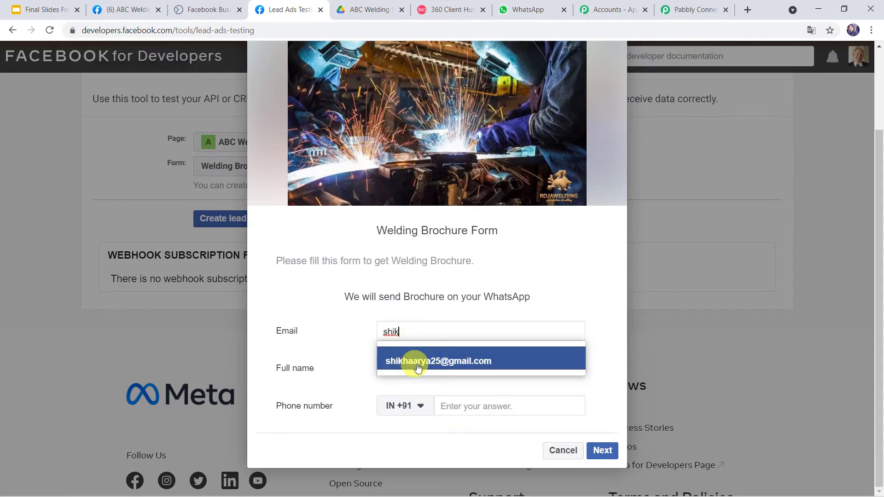
pyautogui.click(449, 361)
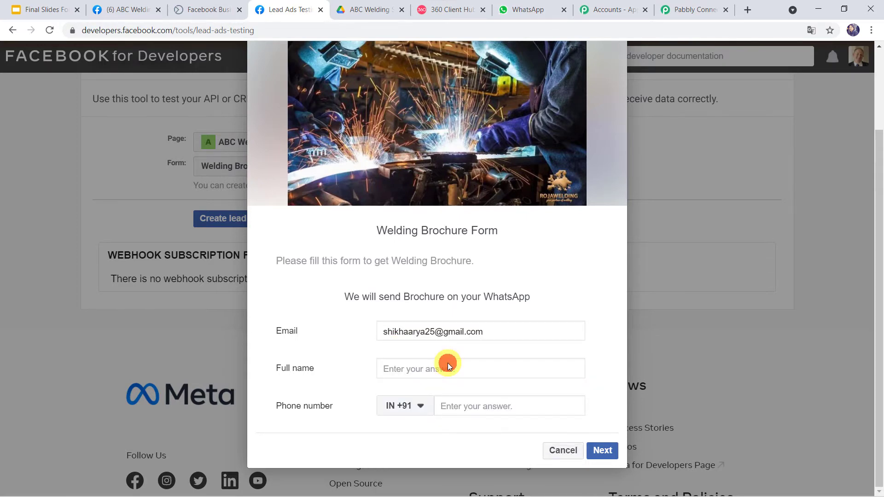
pyautogui.click(428, 366)
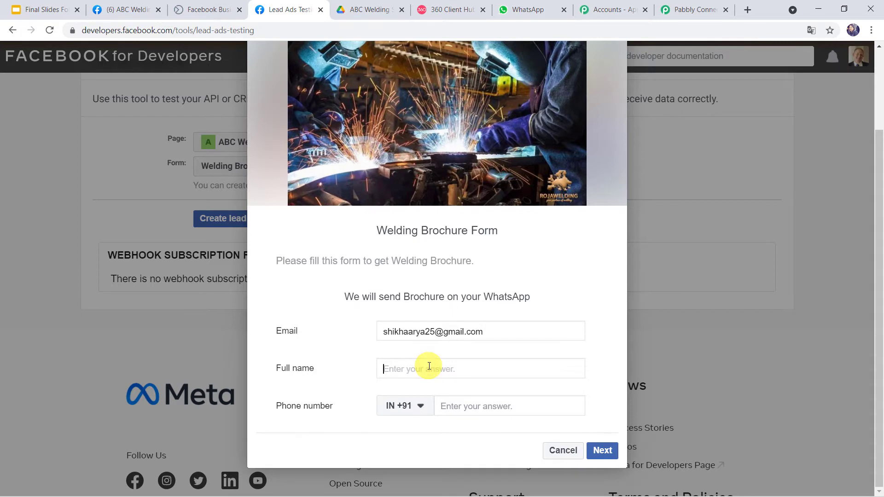
pyautogui.write('Shik')
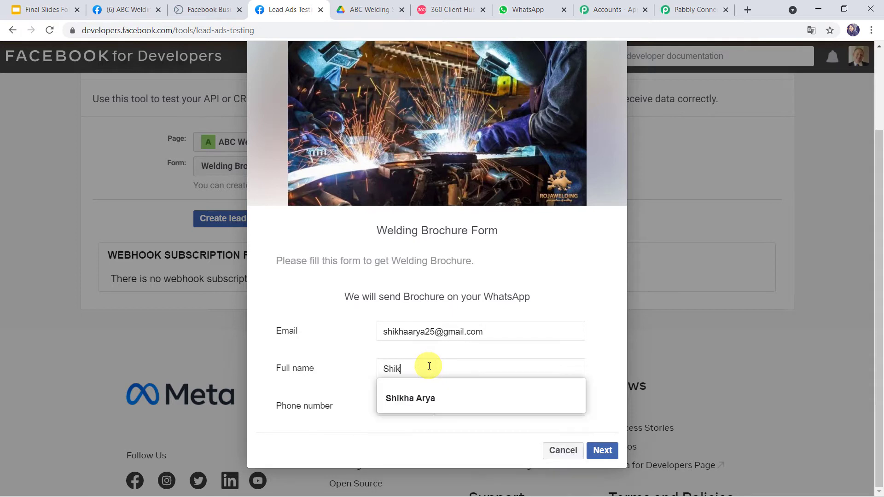
pyautogui.click(416, 394)
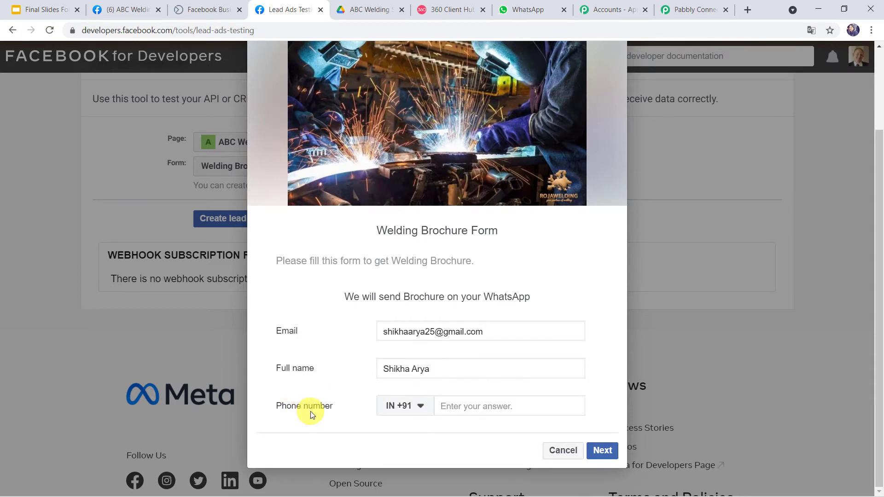
pyautogui.click(457, 406)
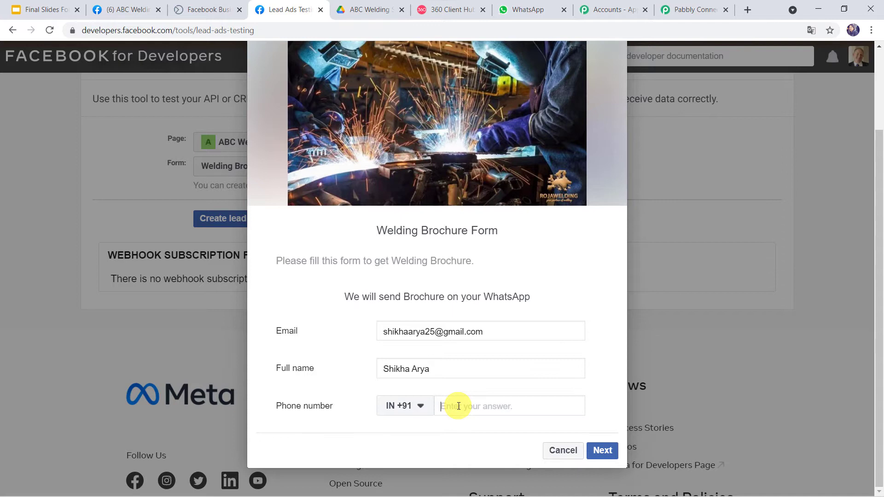
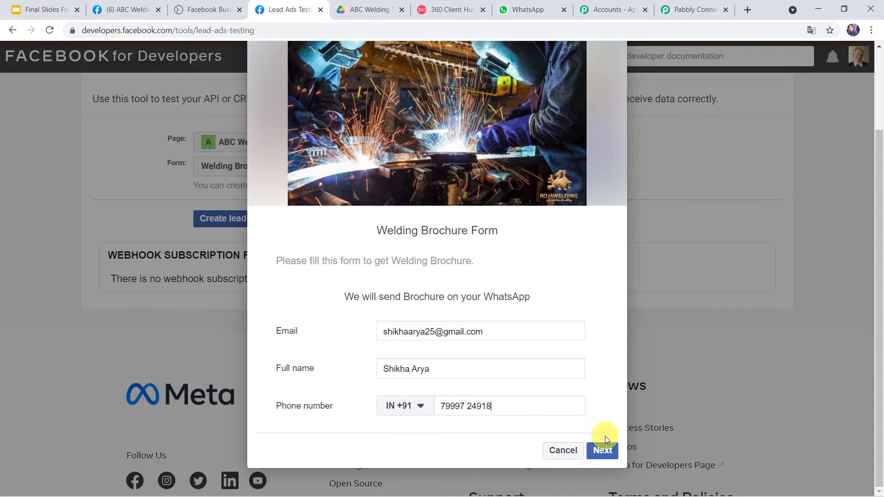
# Submit the test lead and return to the Pabbly workflow
pyautogui.click(603, 450)
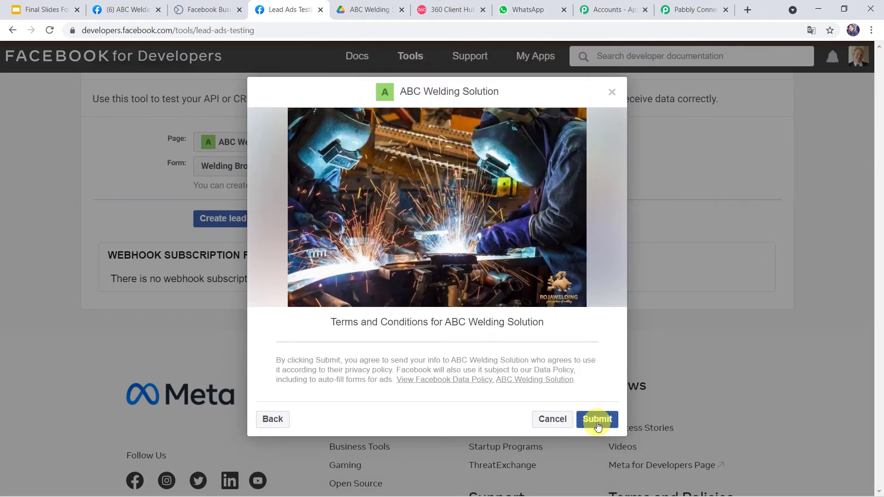
pyautogui.click(597, 420)
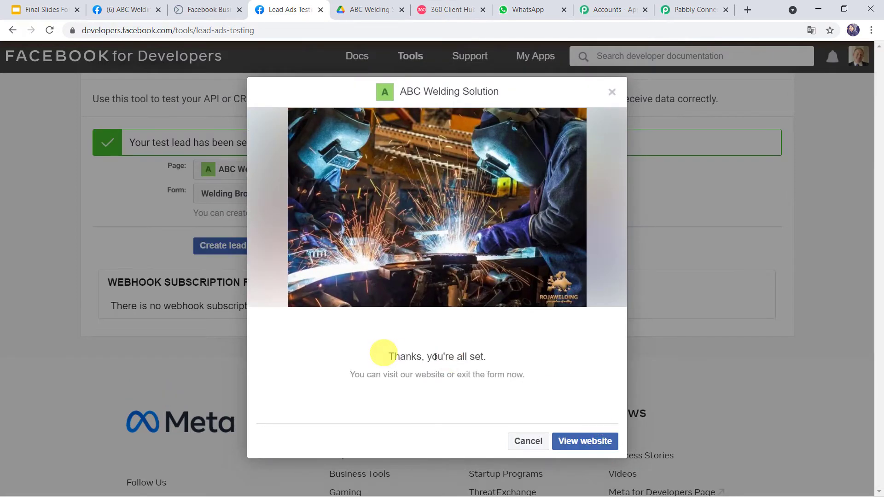
pyautogui.click(692, 8)
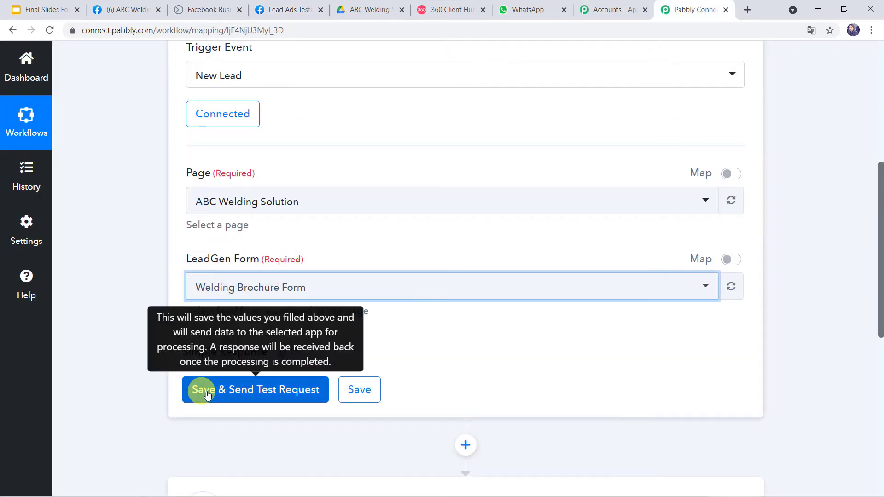
# Save and test the trigger to capture the lead's email, name and phone, then start step two's app search
pyautogui.click(253, 396)
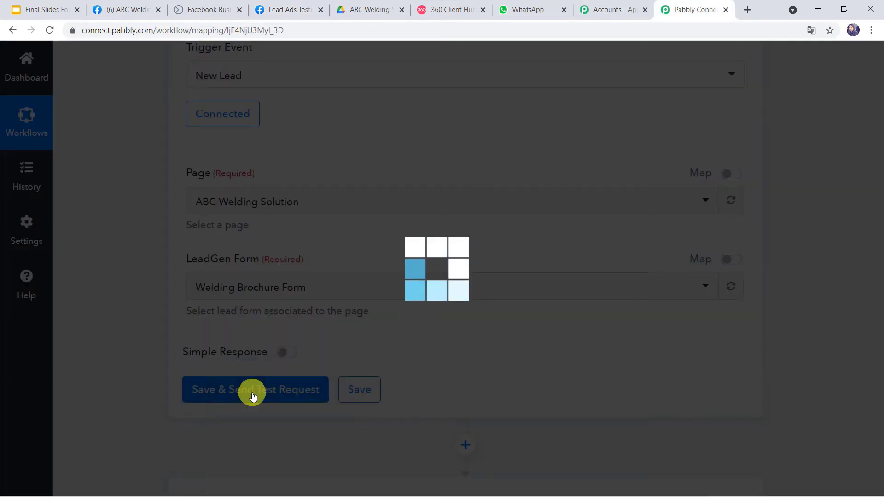
pyautogui.scroll(-1, 516, 286)
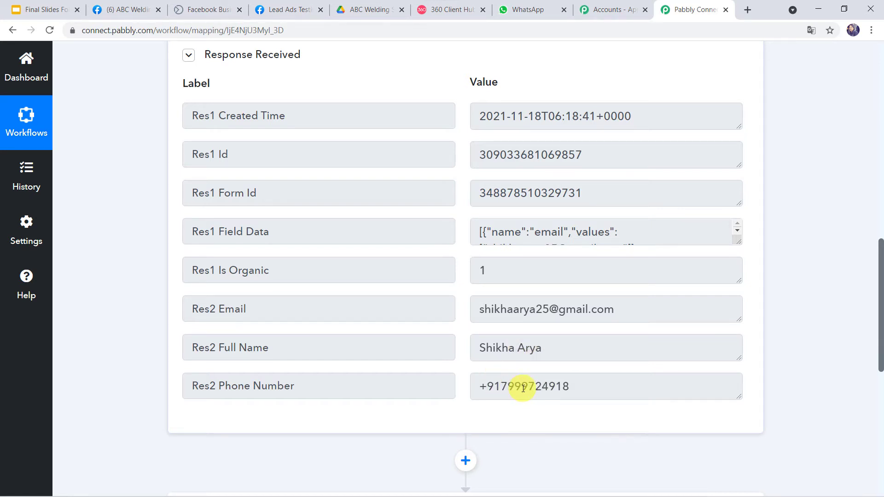
pyautogui.scroll(-8, 523, 388)
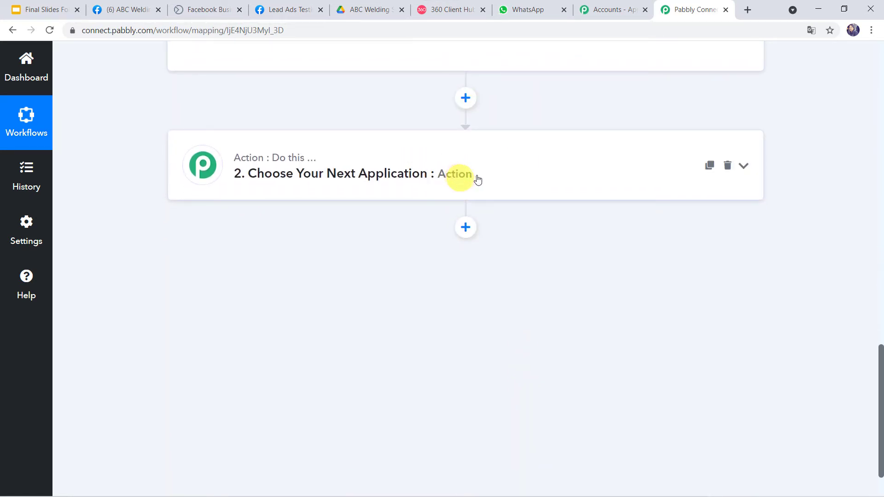
pyautogui.click(477, 179)
pyautogui.click(226, 252)
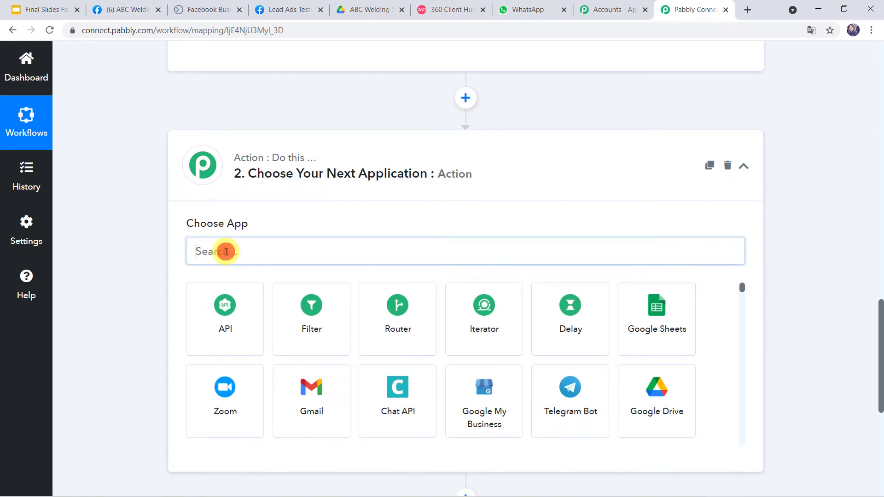
# Set step two to WhatsApp by 360Dialog's Send Template Message and begin a new connection
pyautogui.write('360')
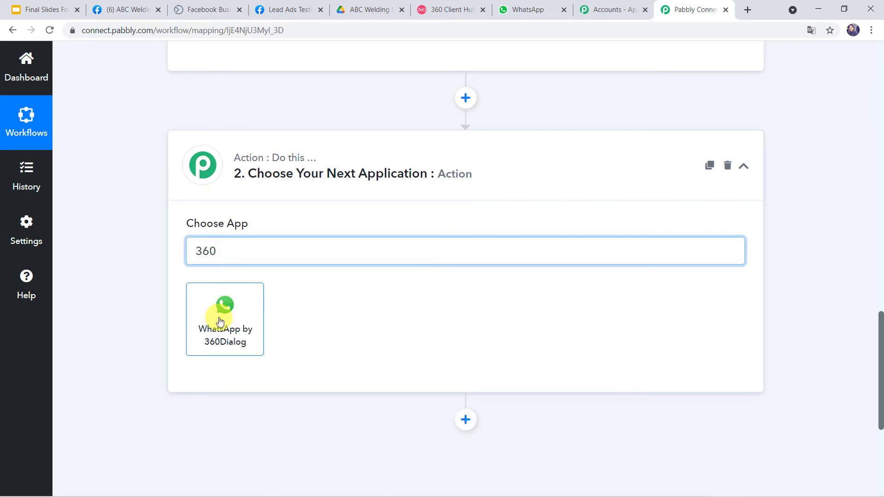
pyautogui.click(220, 321)
pyautogui.click(220, 316)
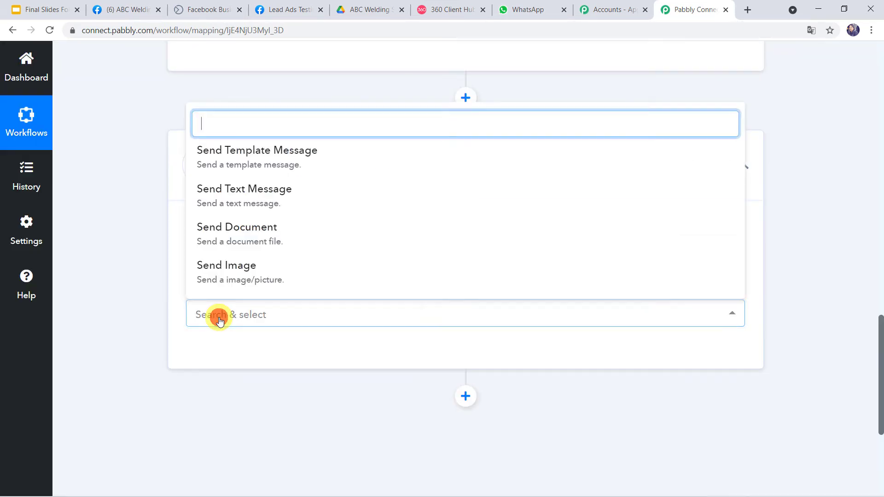
pyautogui.click(299, 157)
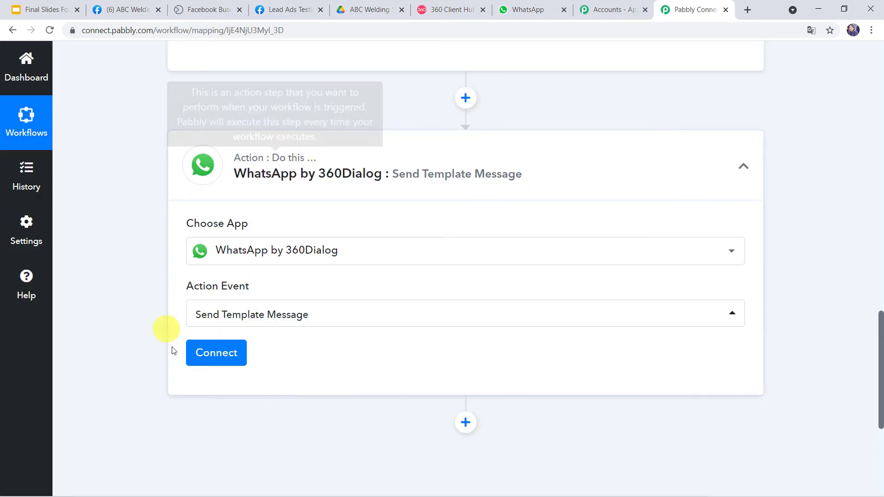
pyautogui.click(223, 353)
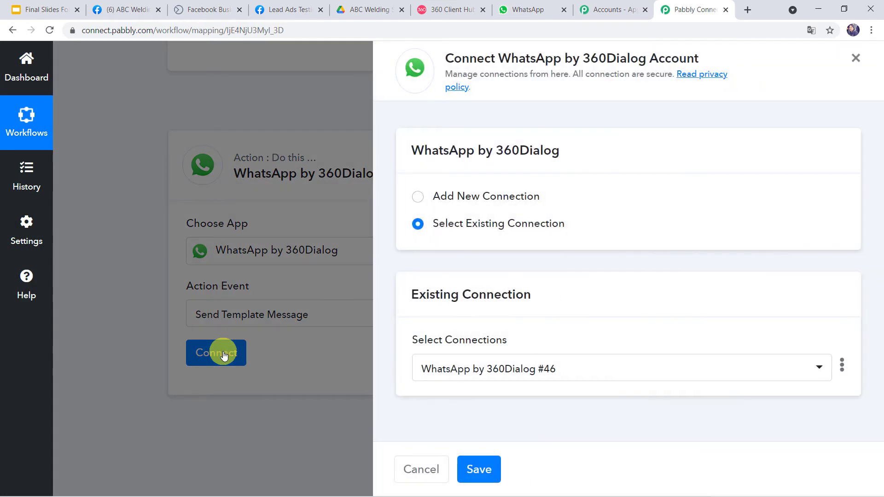
pyautogui.click(480, 195)
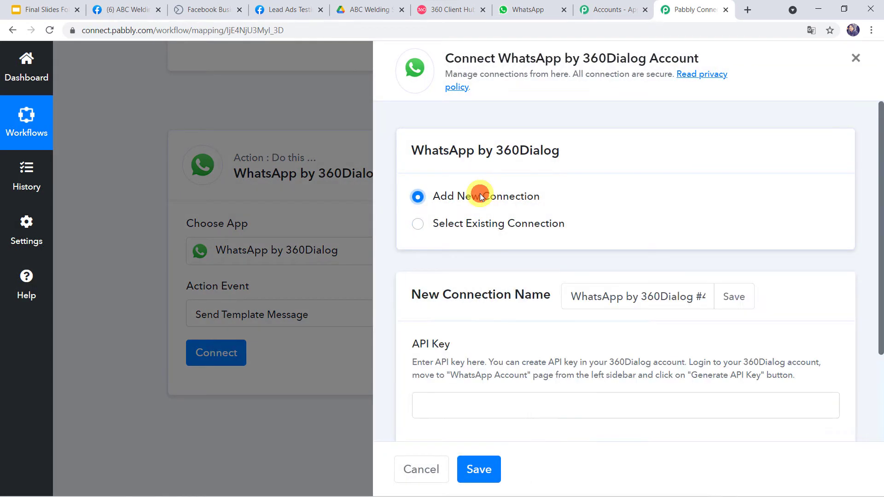
pyautogui.scroll(-3, 442, 355)
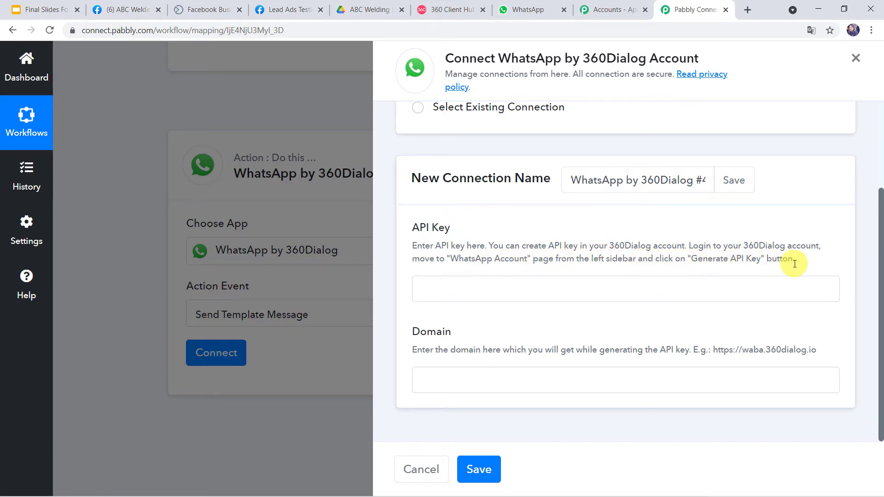
# Check the business number on 360dialog Client Hub's WhatsApp Accounts page, then return to Pabbly
pyautogui.click(454, 14)
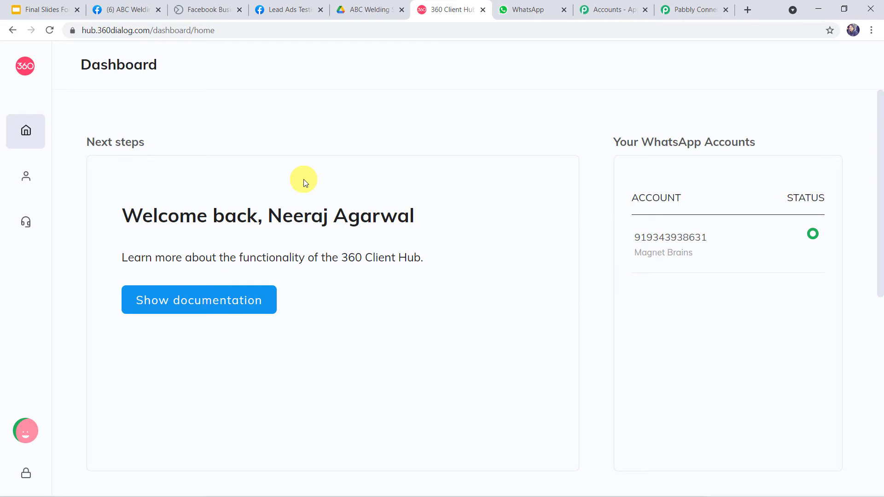
pyautogui.click(56, 177)
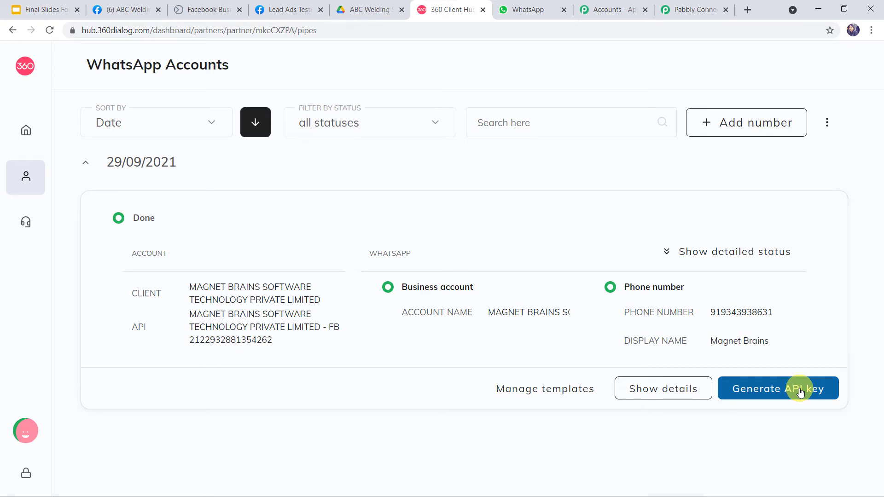
pyautogui.click(698, 10)
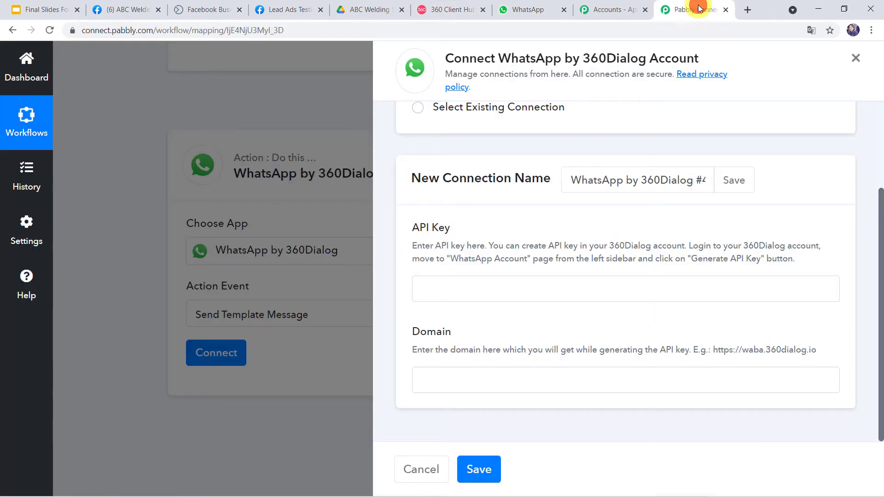
# Copy the example domain URL from the hint into the connection's Domain field
pyautogui.click(439, 291)
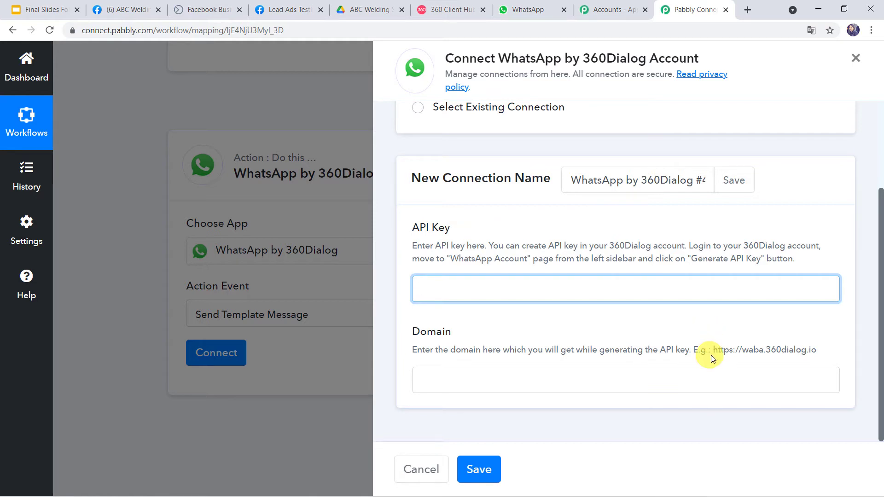
pyautogui.moveTo(713, 350); pyautogui.dragTo(812, 350)
pyautogui.rightClick(812, 349)
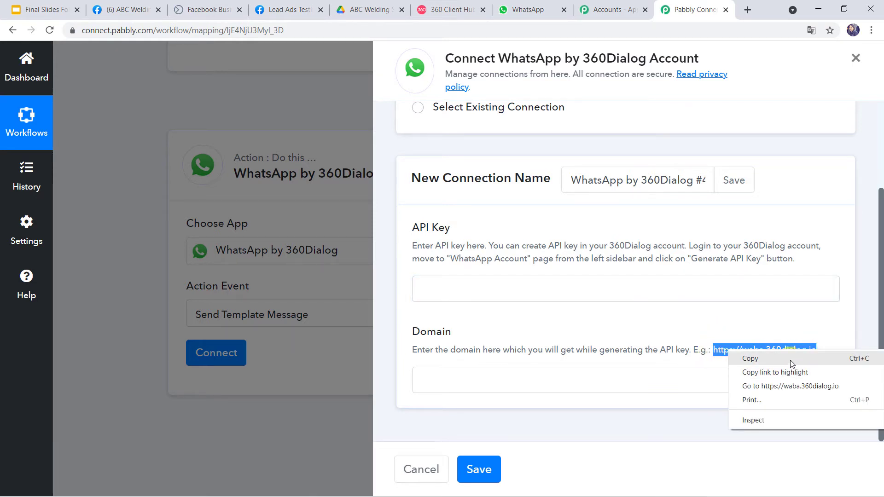
pyautogui.click(790, 360)
pyautogui.click(492, 387)
pyautogui.rightClick(491, 387)
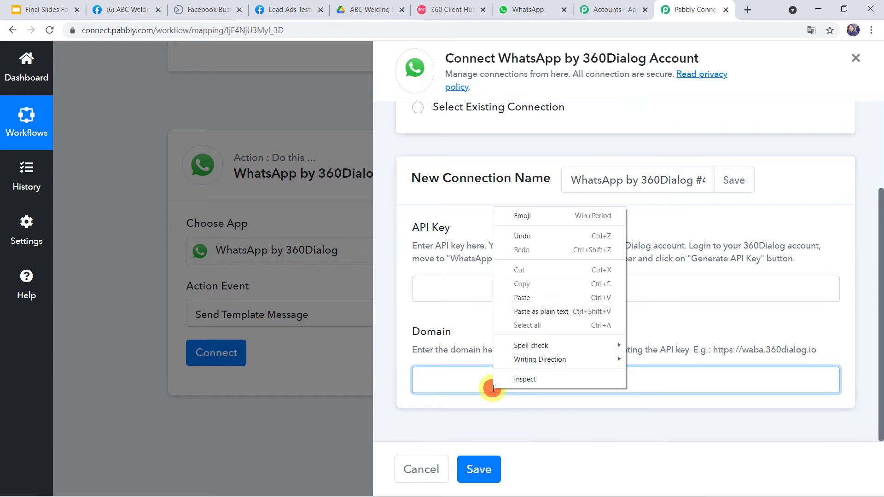
pyautogui.click(523, 297)
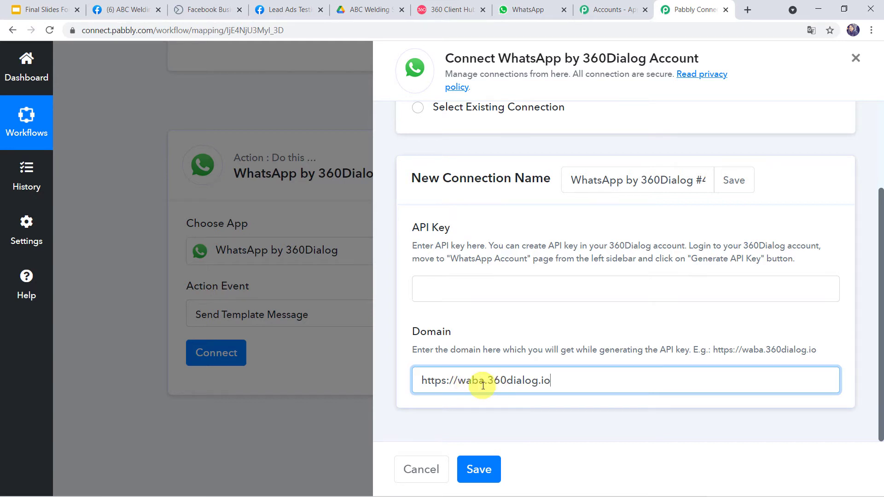
# Switch to the existing WhatsApp by 360Dialog #46 connection and save it
pyautogui.click(437, 284)
pyautogui.click(422, 378)
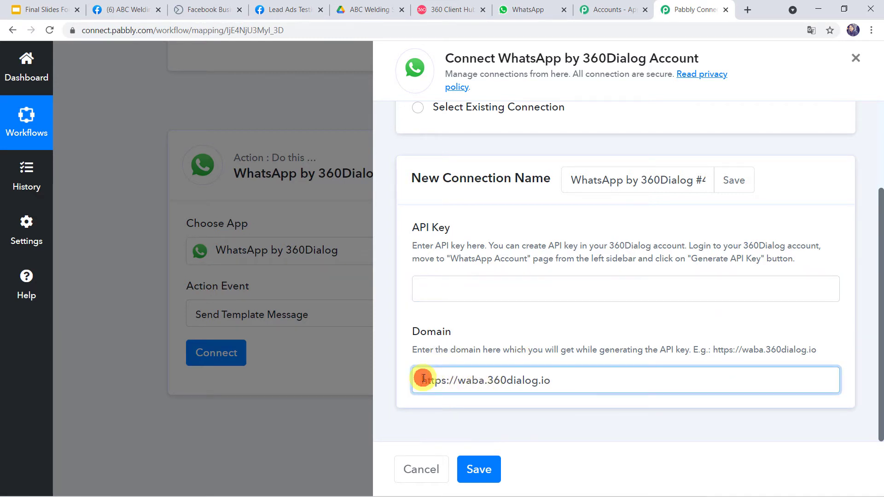
pyautogui.click(476, 447)
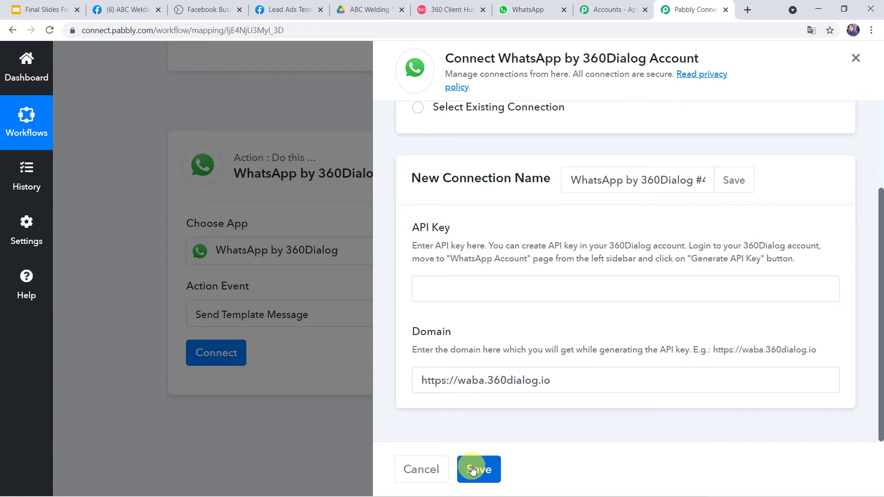
pyautogui.scroll(1, 461, 283)
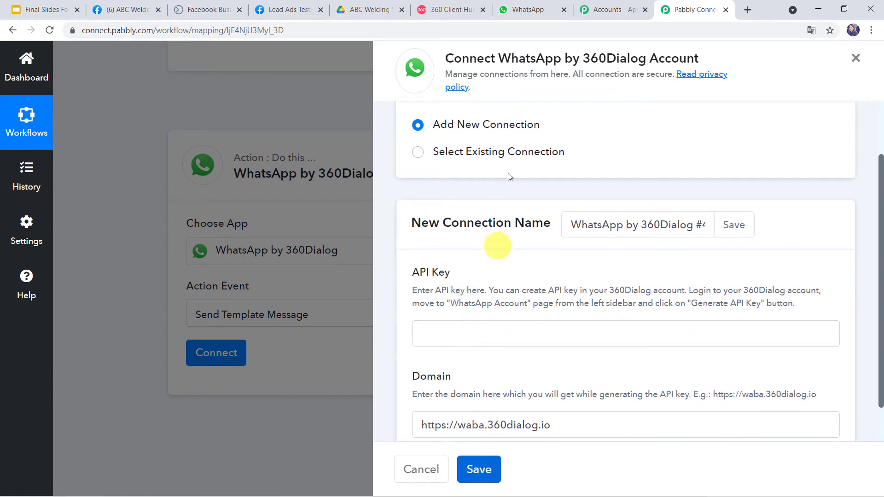
pyautogui.click(418, 153)
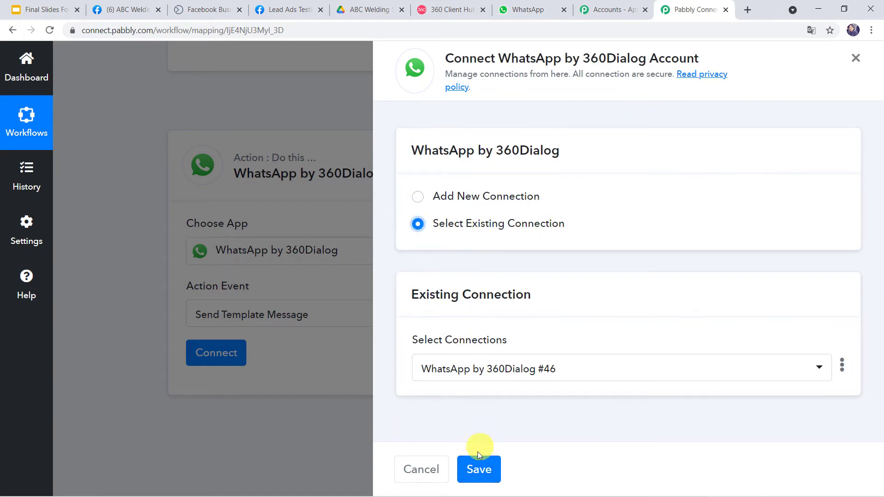
pyautogui.click(479, 469)
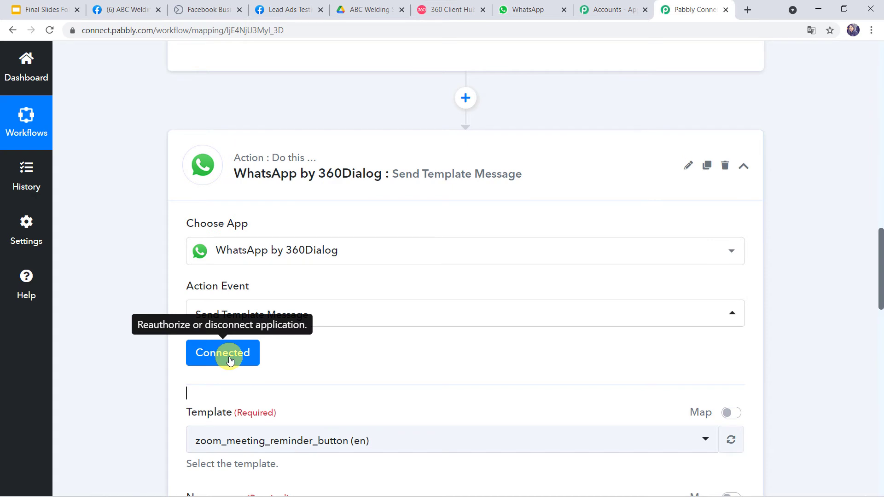
# Review the zoom_meeting_reminder_button template, namespace and en language fields, then go to 360dialog Client Hub
pyautogui.scroll(-6, 128, 380)
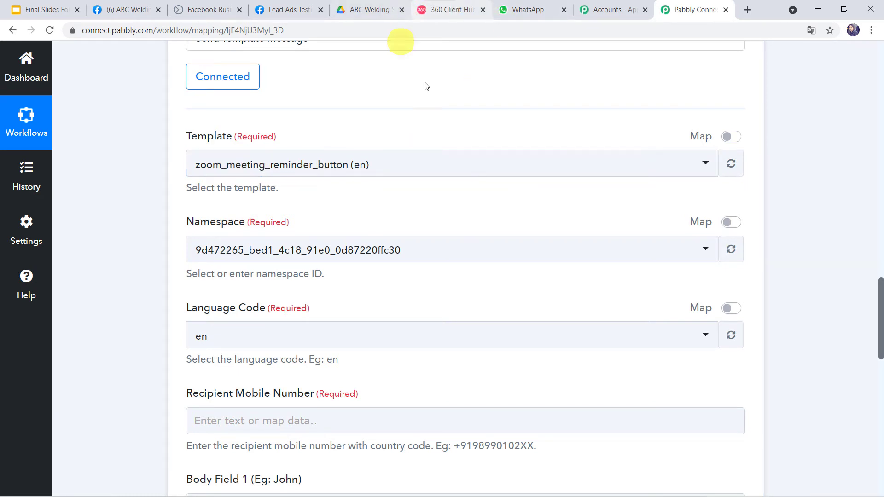
pyautogui.click(429, 14)
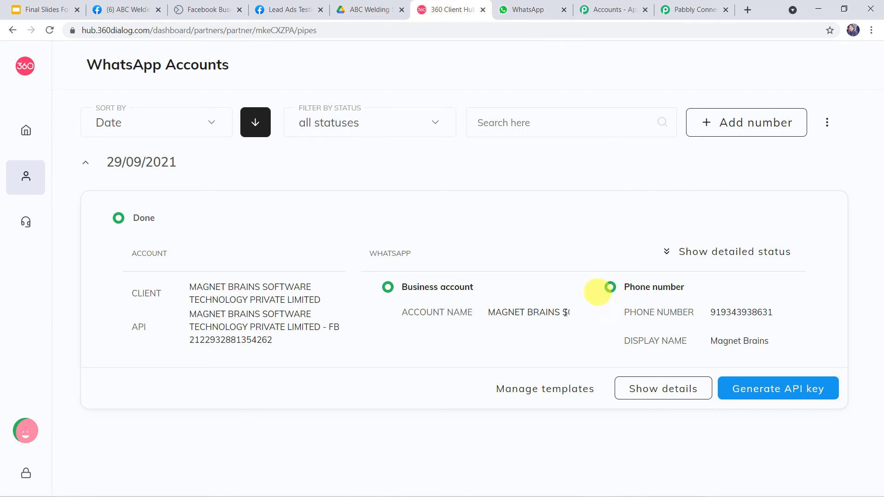
# Open the WhatsApp account's Templates list showing app_eye, appointment and bookingconfirmation
pyautogui.click(556, 390)
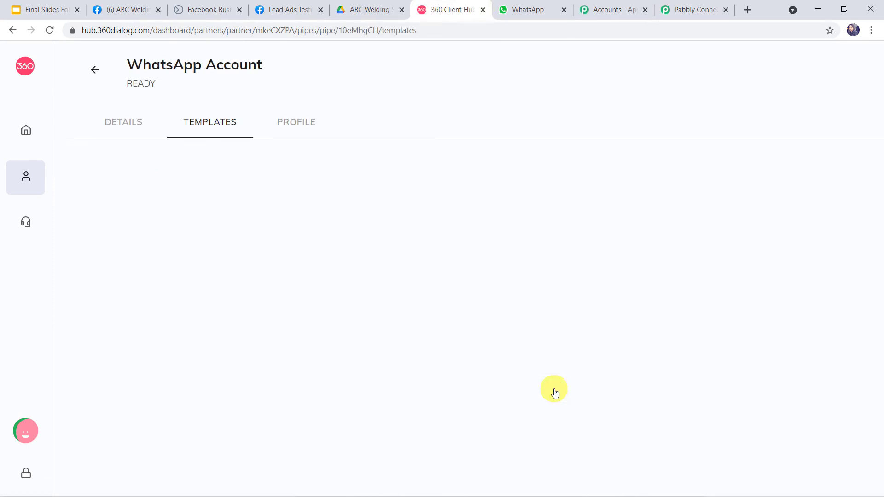
pyautogui.scroll(-5, 405, 331)
pyautogui.scroll(-7, 410, 304)
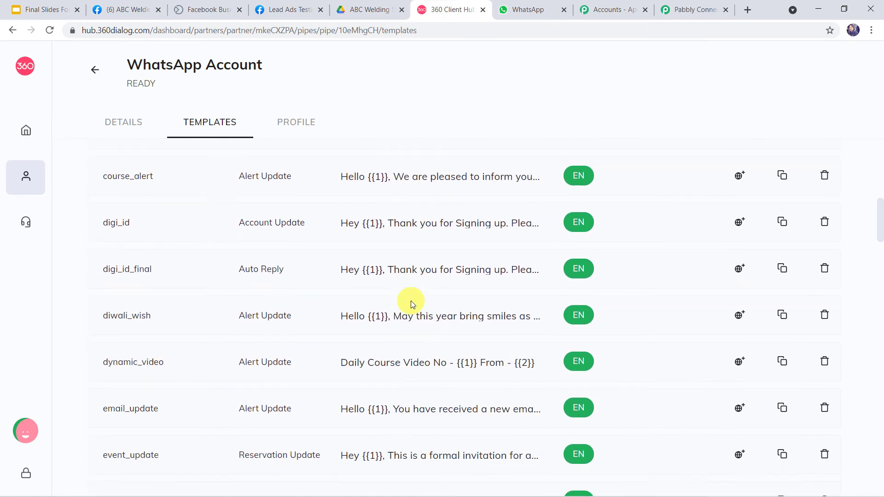
pyautogui.scroll(14, 411, 301)
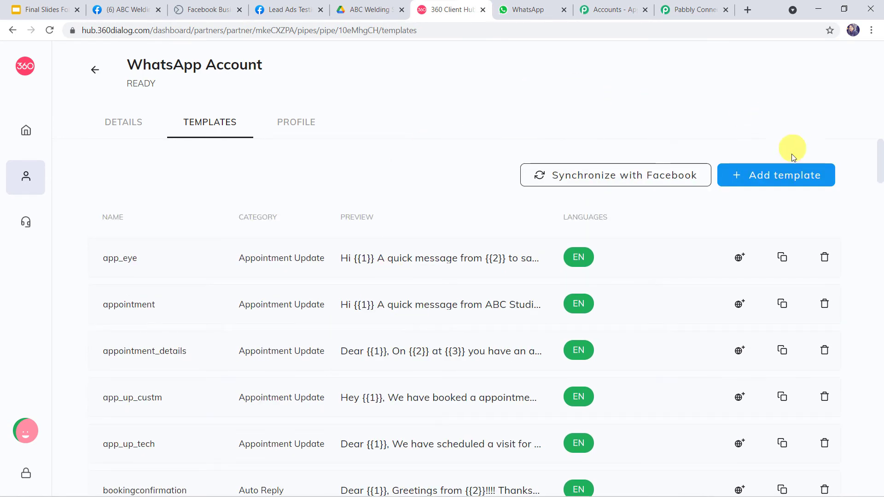
# Inspect the Add template form's name, category, language and type fields, then close it unsaved
pyautogui.click(770, 177)
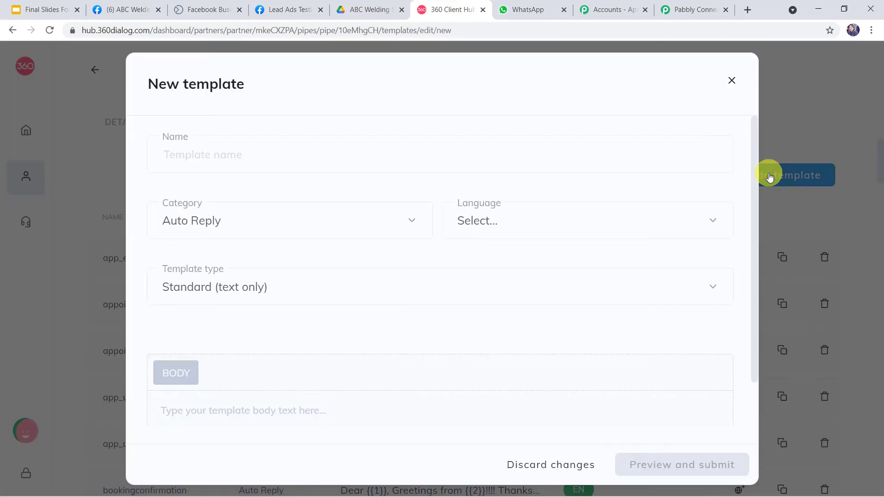
pyautogui.click(216, 152)
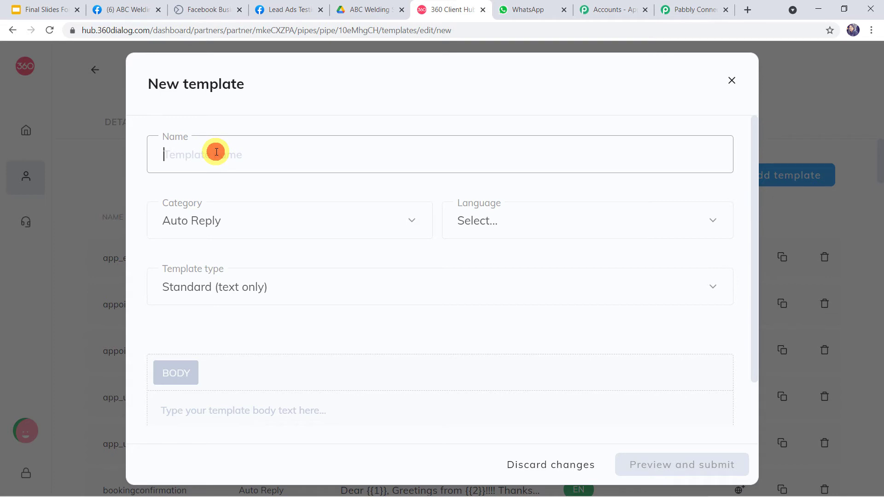
pyautogui.click(233, 219)
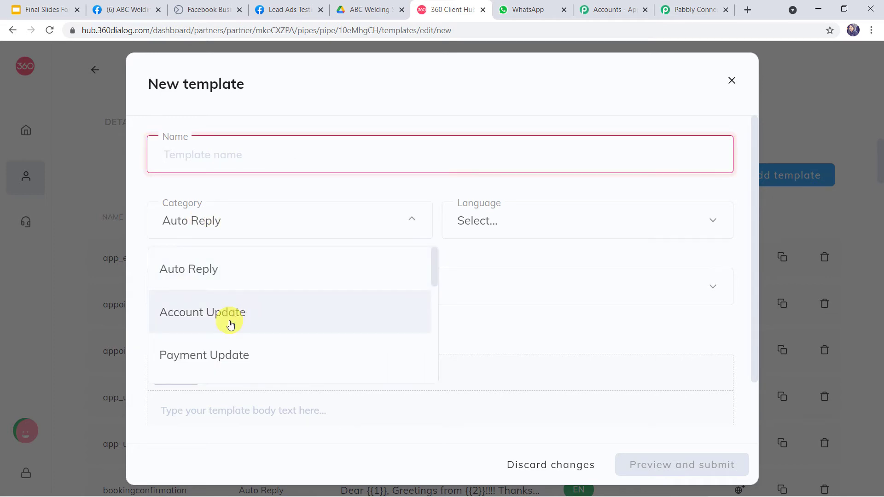
pyautogui.scroll(-10, 231, 325)
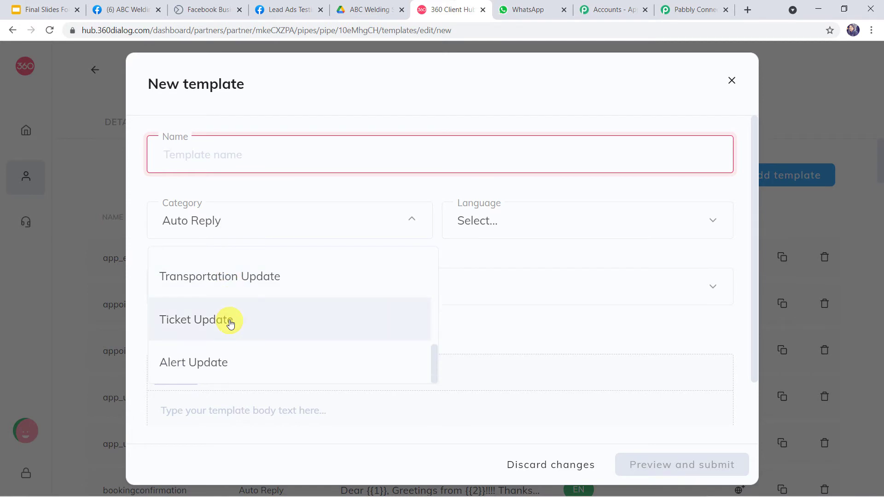
pyautogui.click(509, 221)
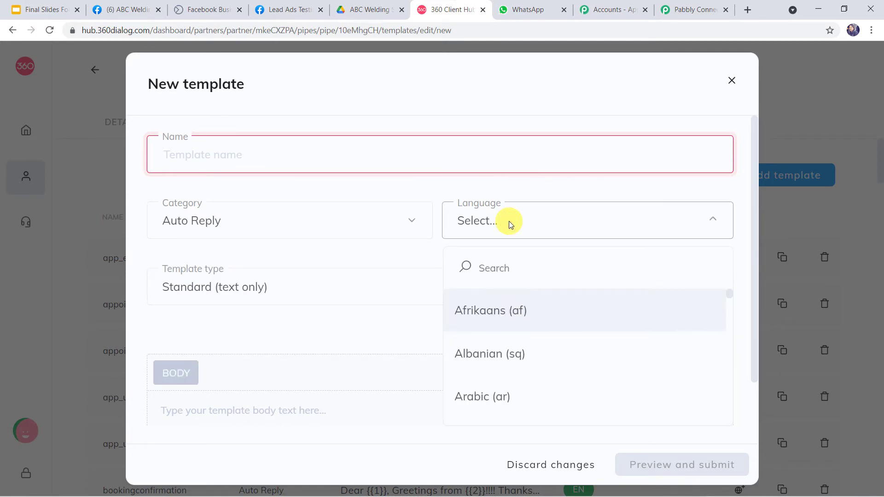
pyautogui.click(509, 221)
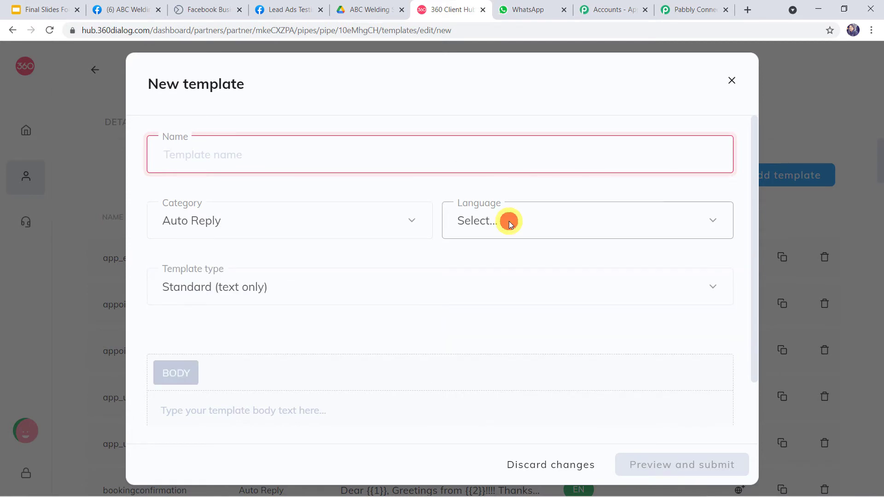
pyautogui.click(307, 296)
pyautogui.click(307, 296)
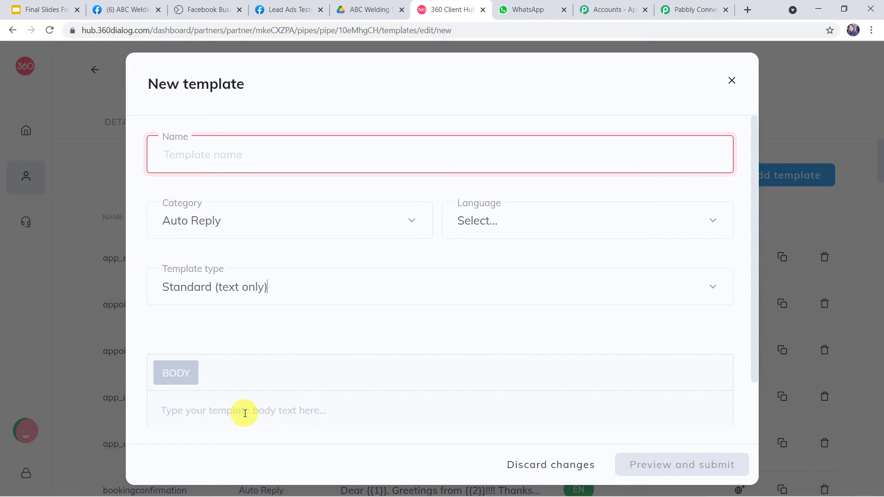
pyautogui.click(258, 412)
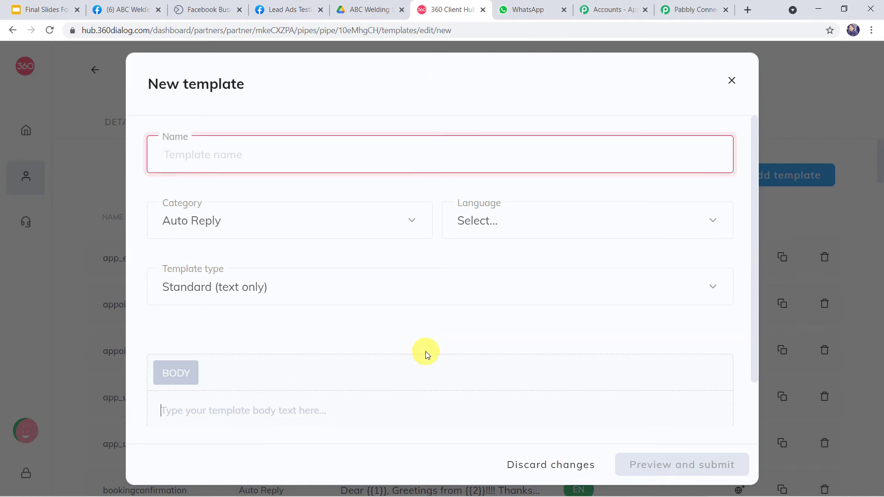
pyautogui.click(732, 81)
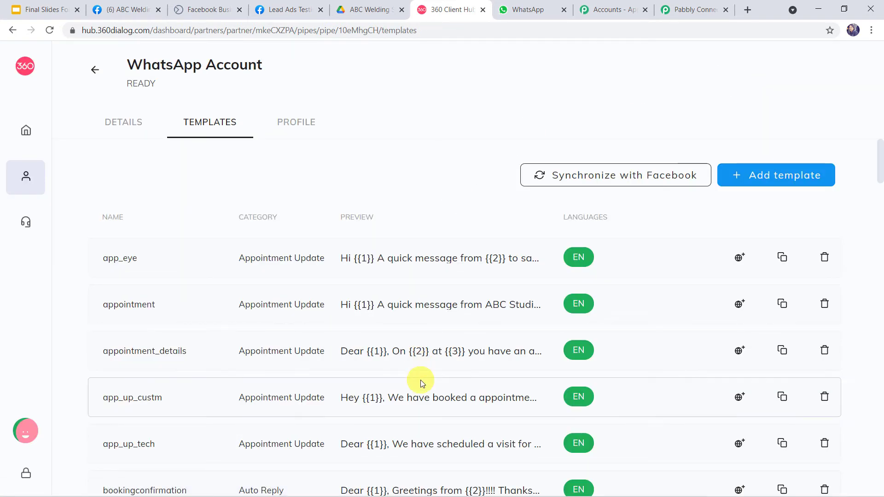
# Scroll the Templates list and open the send_brochure_final preview
pyautogui.scroll(-4, 421, 381)
pyautogui.scroll(-18, 421, 380)
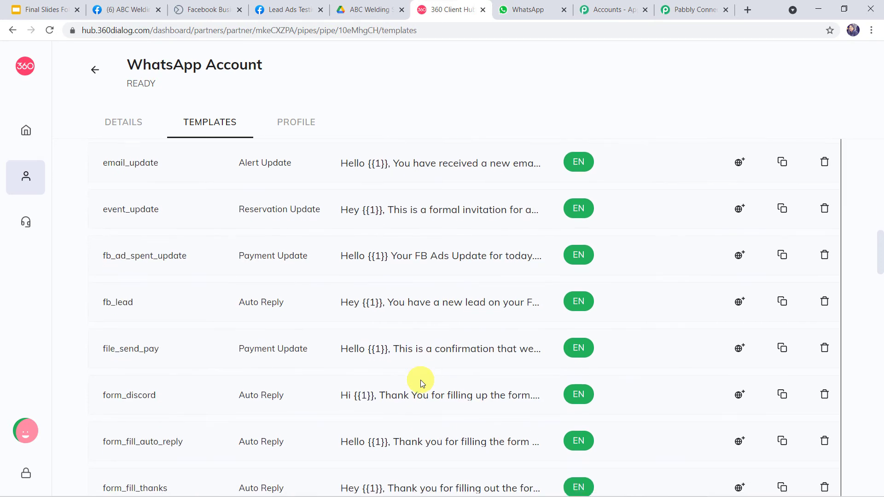
pyautogui.scroll(-10, 421, 380)
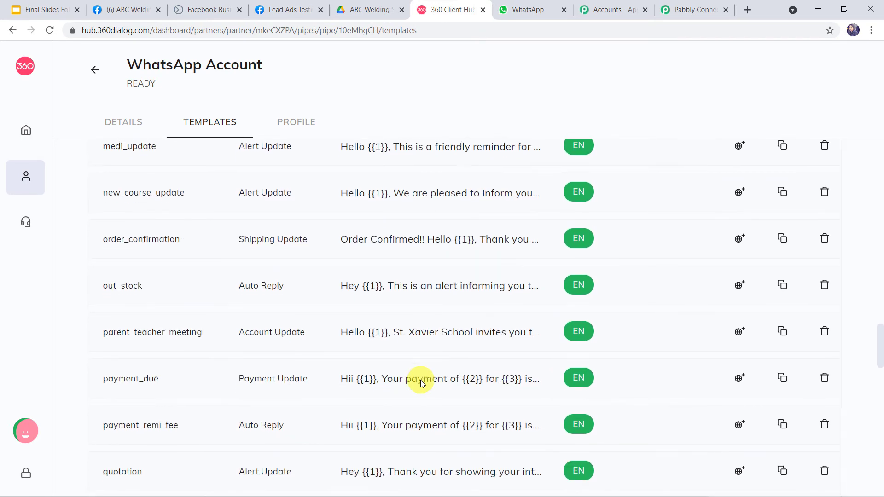
pyautogui.scroll(-6, 325, 362)
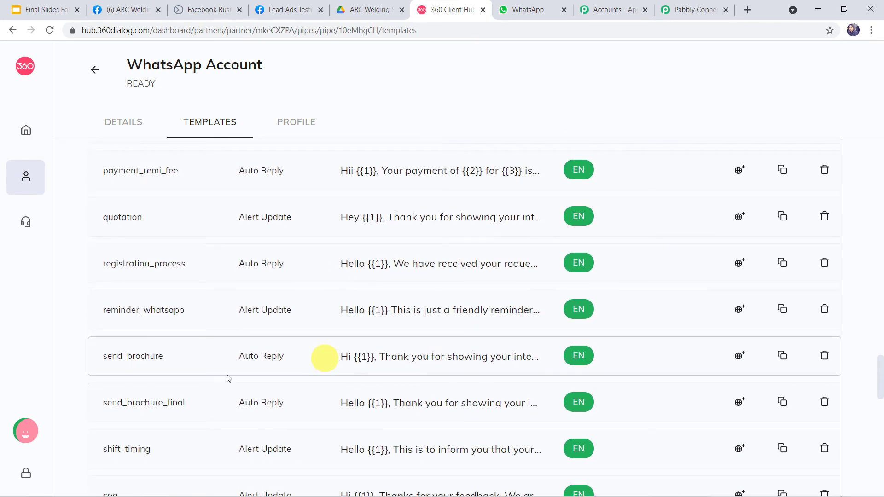
pyautogui.click(400, 404)
pyautogui.scroll(-3, 512, 320)
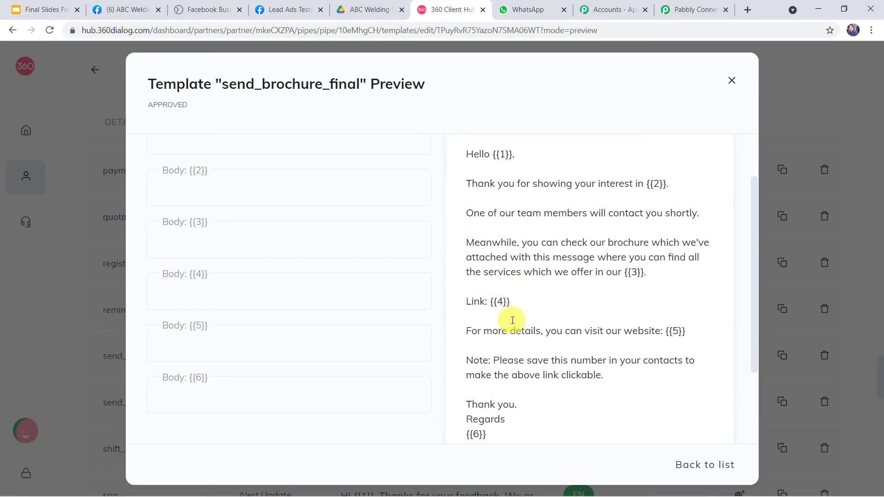
pyautogui.scroll(1, 512, 320)
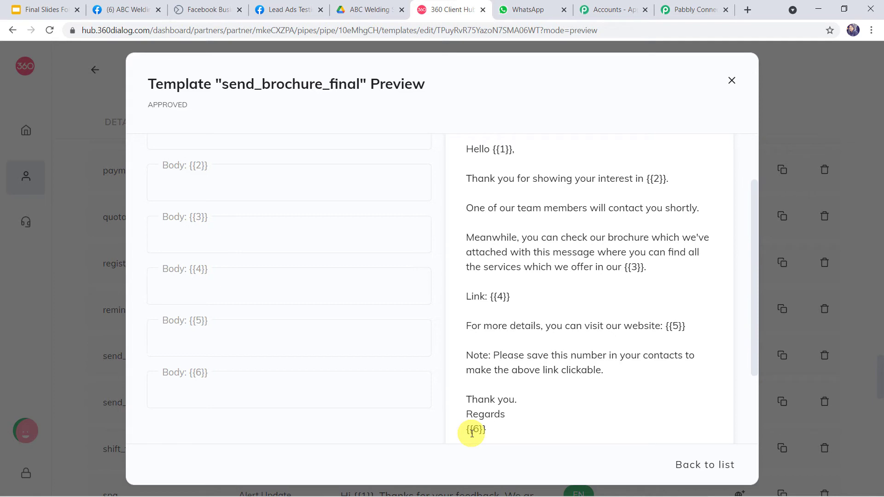
# Point out placeholders {{1}} name through {{6}} sign-off, including the {{4}} brochure link, then close the preview
pyautogui.click(503, 148)
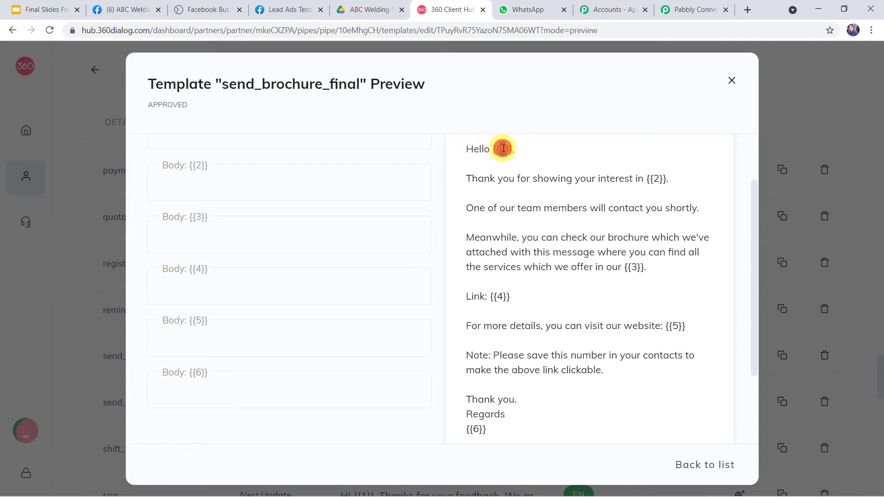
pyautogui.doubleClick(504, 148)
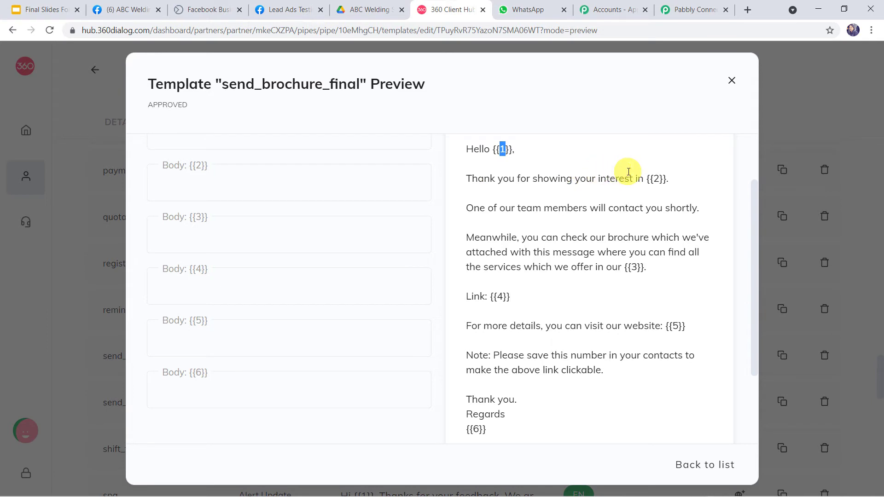
pyautogui.doubleClick(656, 178)
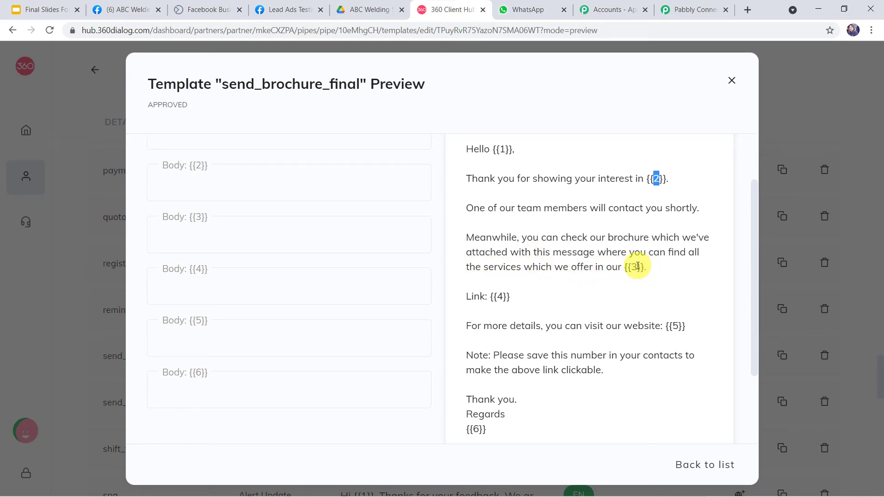
pyautogui.doubleClick(634, 267)
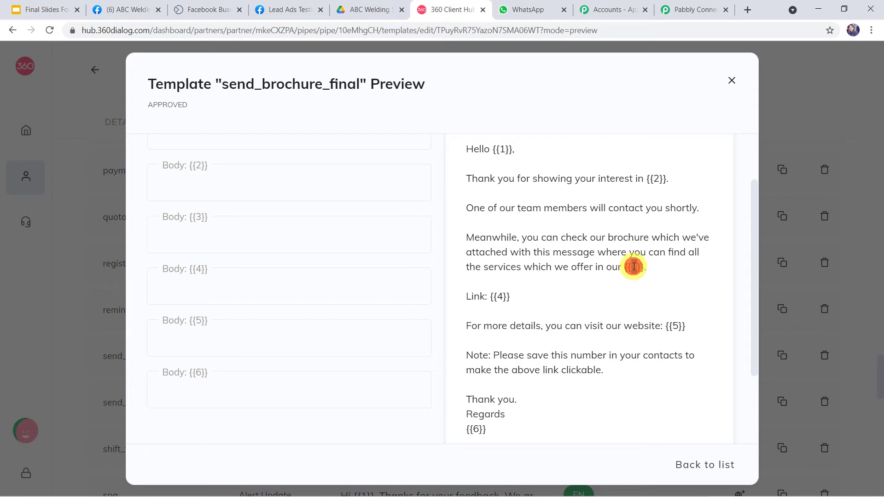
pyautogui.doubleClick(498, 297)
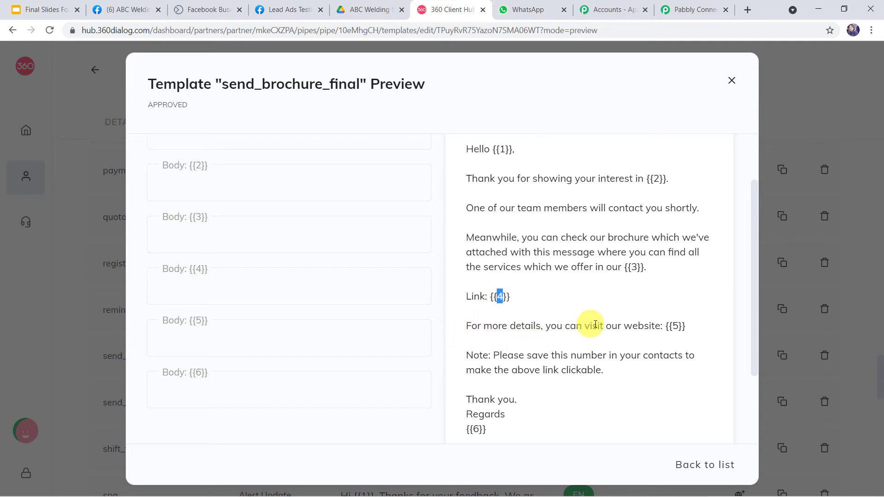
pyautogui.doubleClick(675, 326)
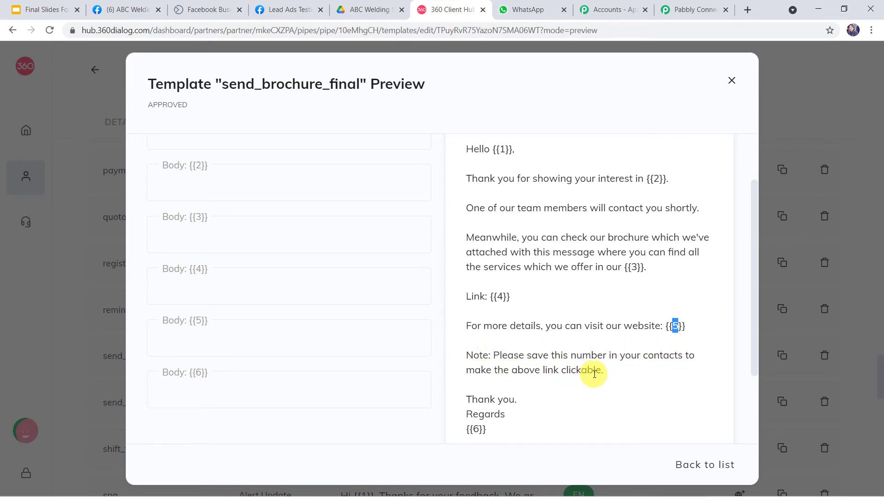
pyautogui.doubleClick(475, 428)
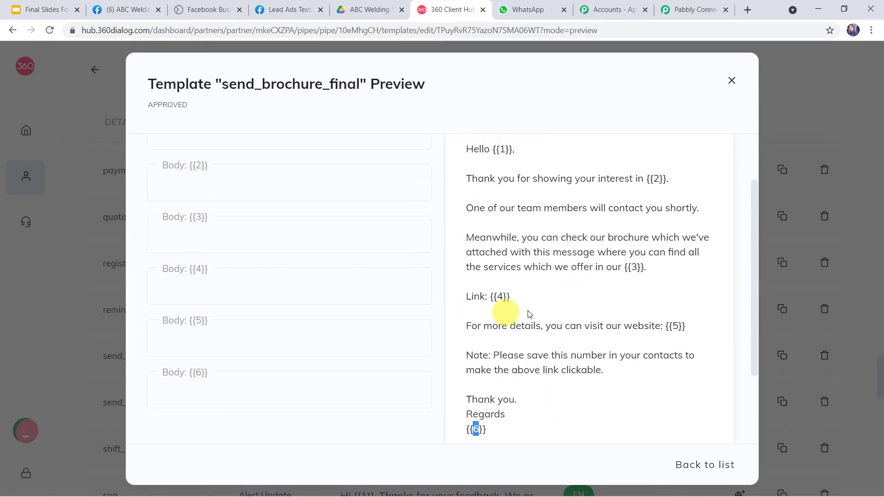
pyautogui.doubleClick(500, 297)
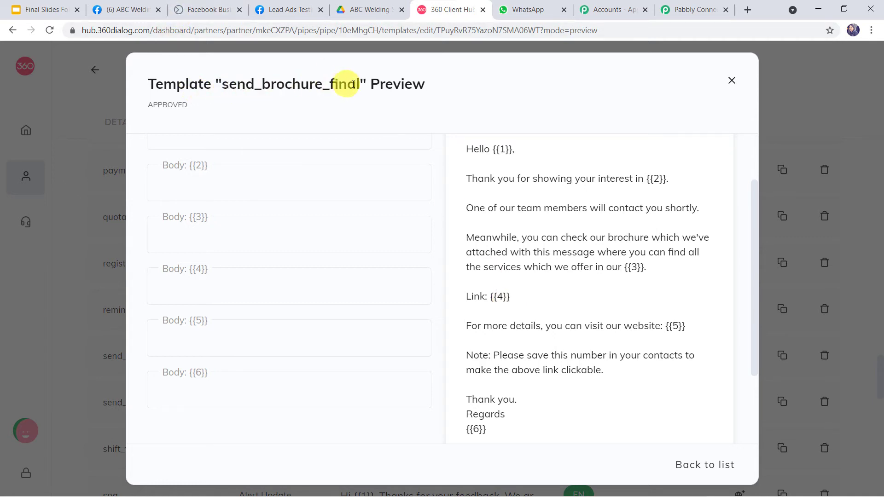
pyautogui.click(731, 81)
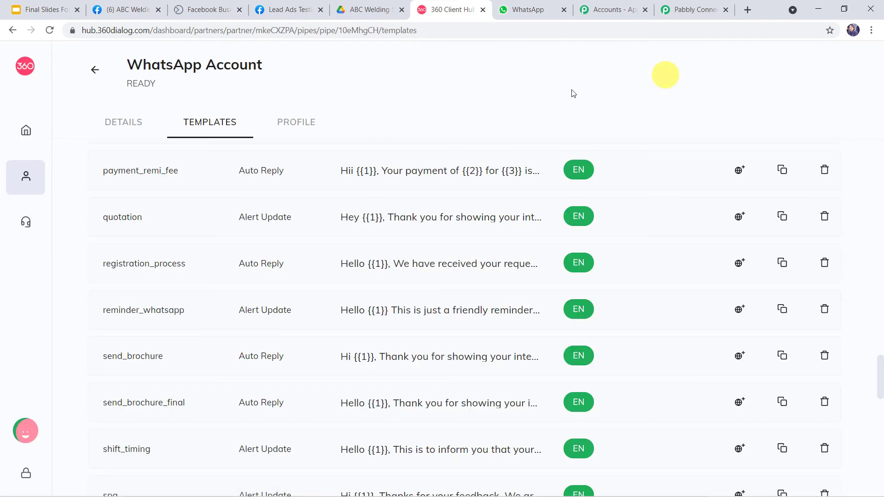
# In the WhatsApp action, search 'send' and pick the send_brochure_final (en) template
pyautogui.click(694, 10)
pyautogui.click(256, 166)
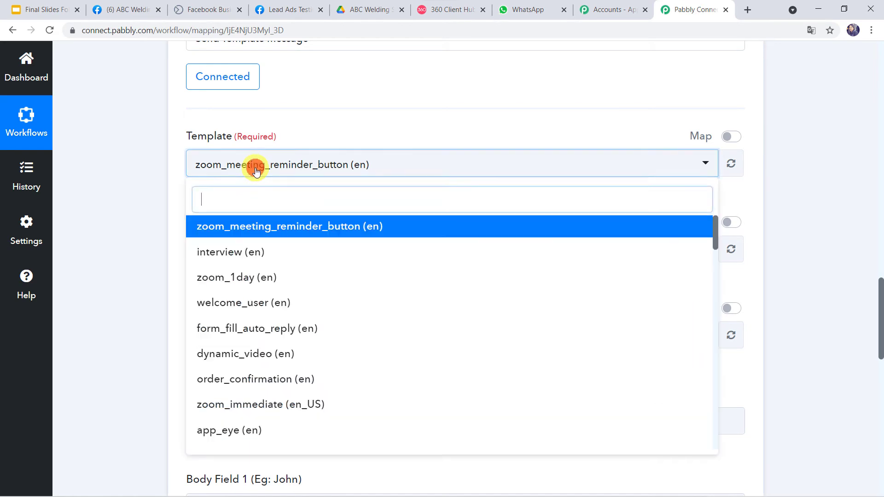
pyautogui.write('send')
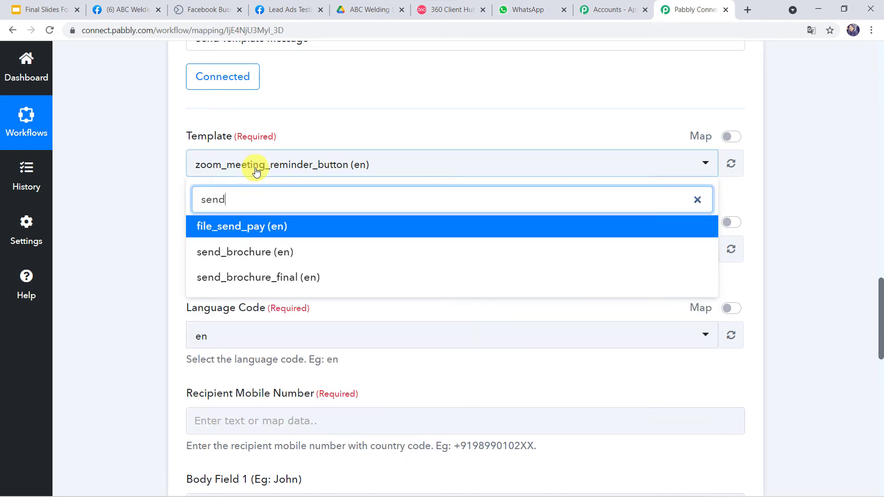
pyautogui.click(216, 278)
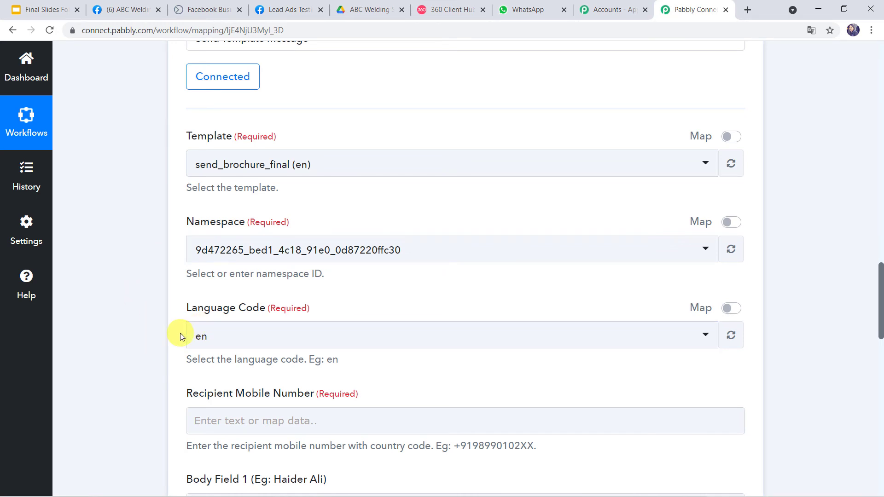
pyautogui.scroll(-4, 181, 333)
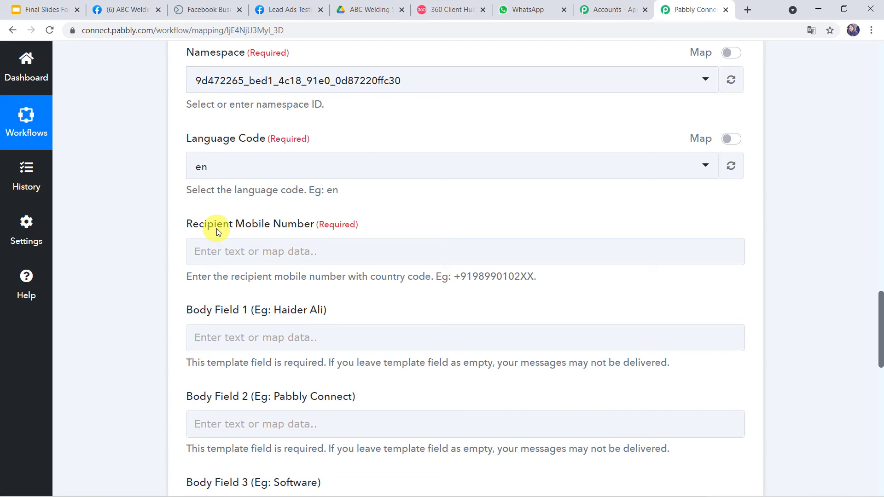
pyautogui.click(186, 252)
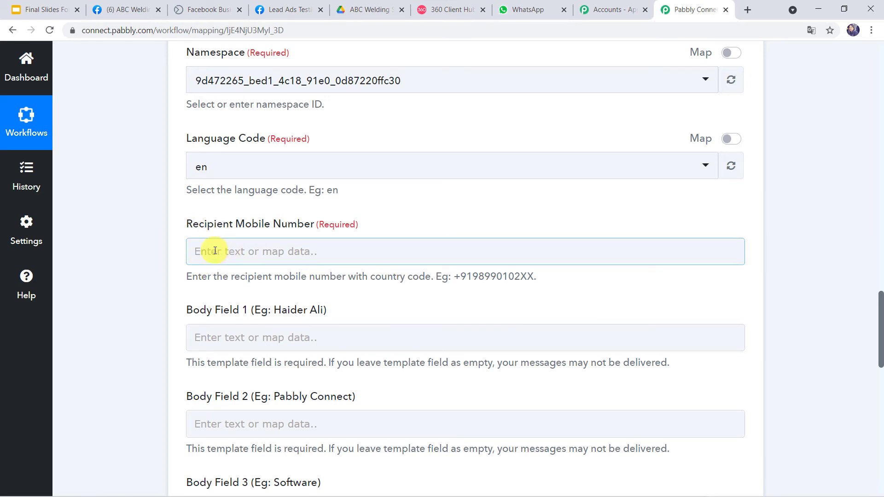
pyautogui.click(171, 252)
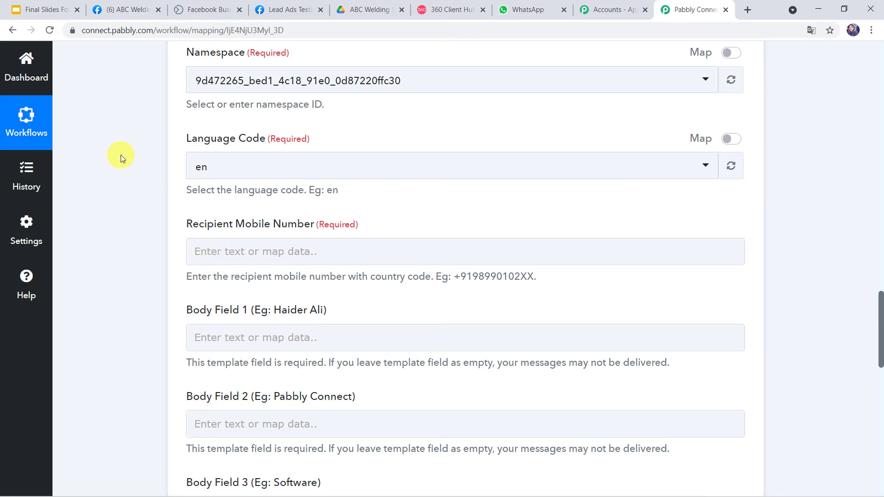
pyautogui.scroll(18, 120, 154)
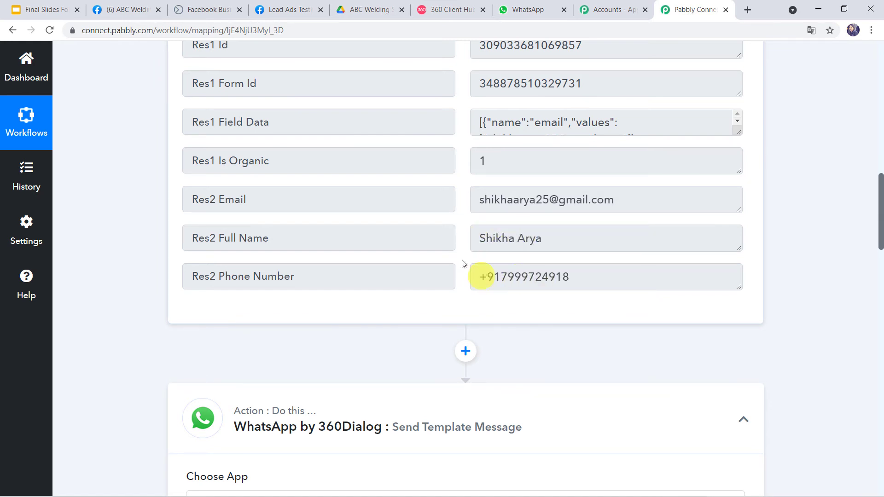
# Map Recipient Mobile Number to Res2 Phone Number from Facebook Lead Ads: New Lead
pyautogui.scroll(-15, 118, 387)
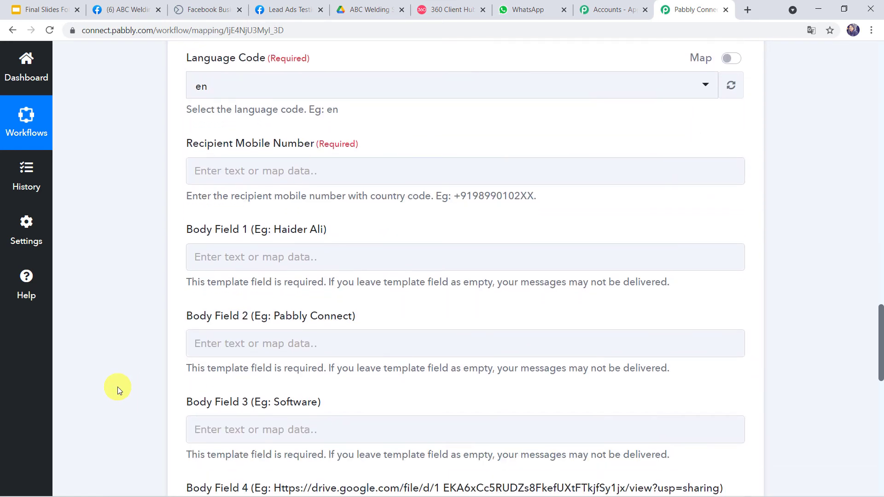
pyautogui.click(234, 174)
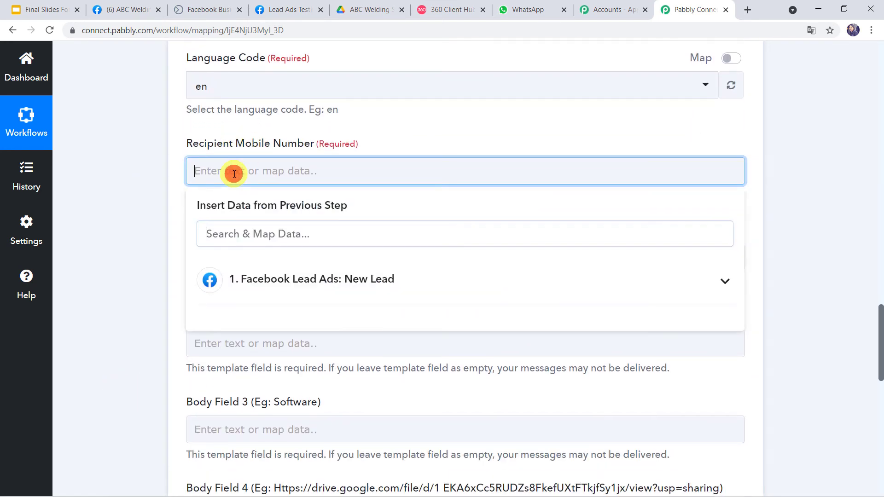
pyautogui.click(295, 282)
pyautogui.scroll(-1, 345, 378)
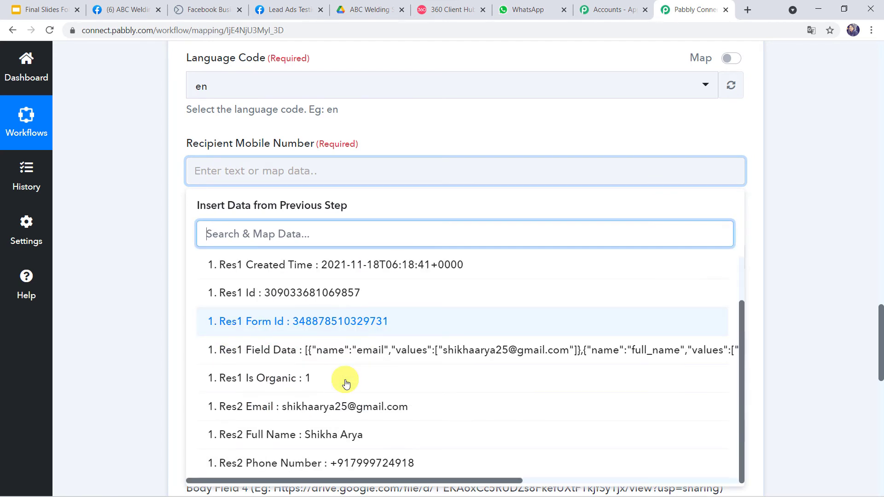
pyautogui.click(290, 464)
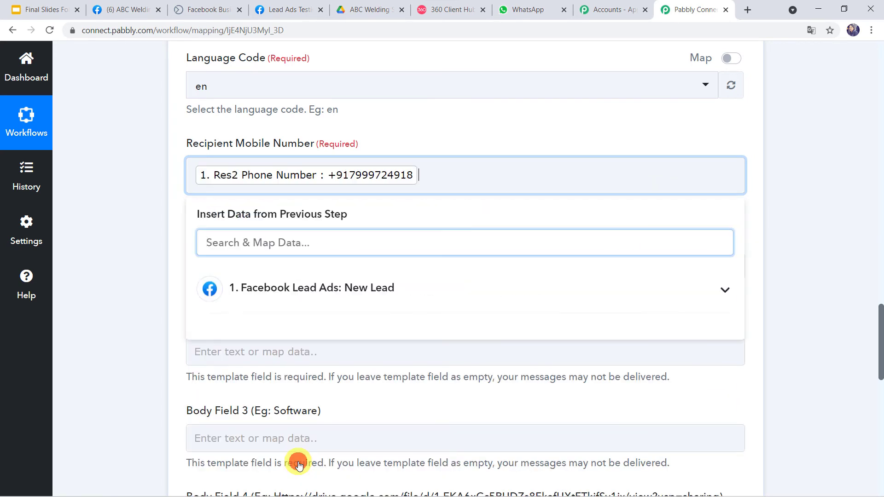
pyautogui.click(143, 283)
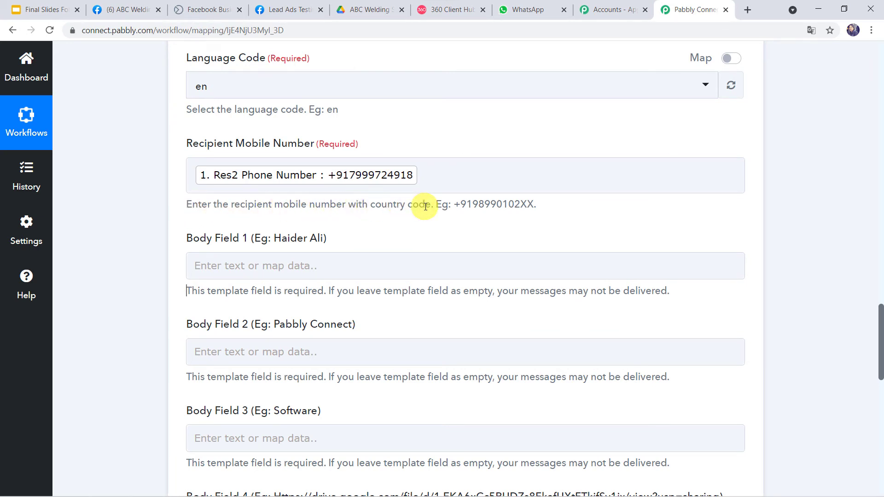
# Compare the example number's +91 country code with the mapped recipient field
pyautogui.click(454, 204)
pyautogui.moveTo(454, 204); pyautogui.dragTo(472, 204)
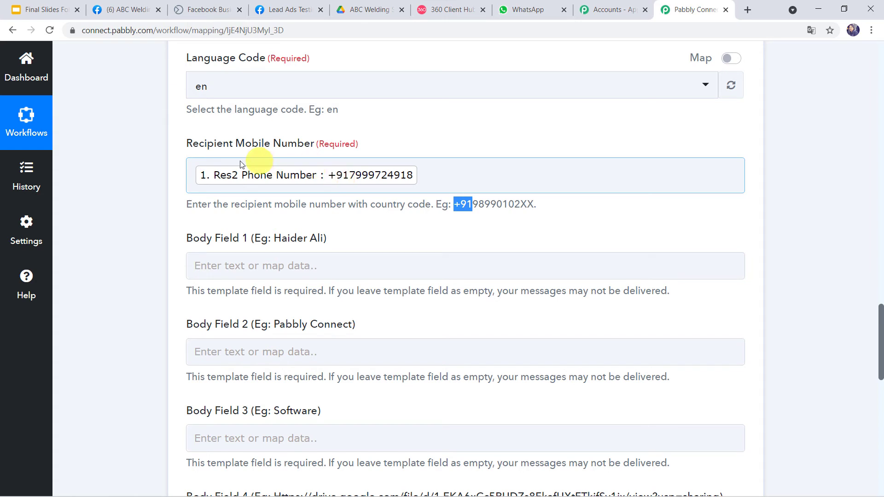
pyautogui.click(191, 175)
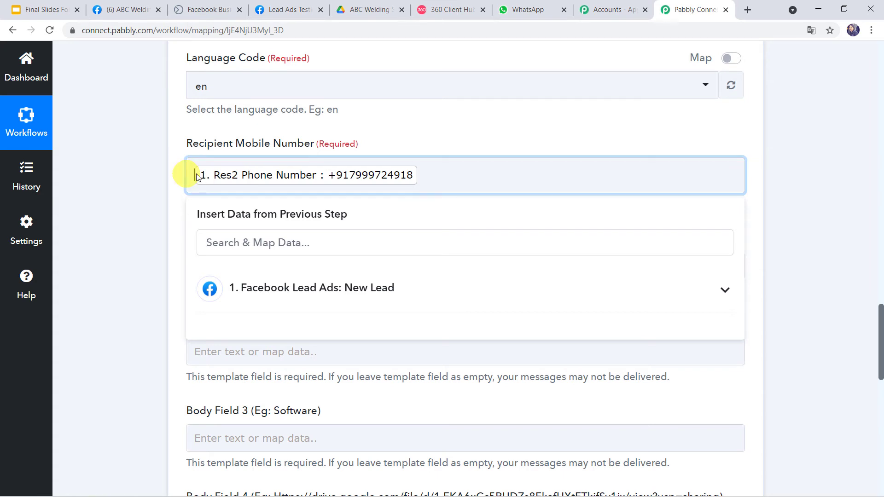
pyautogui.click(167, 174)
pyautogui.scroll(-2, 150, 189)
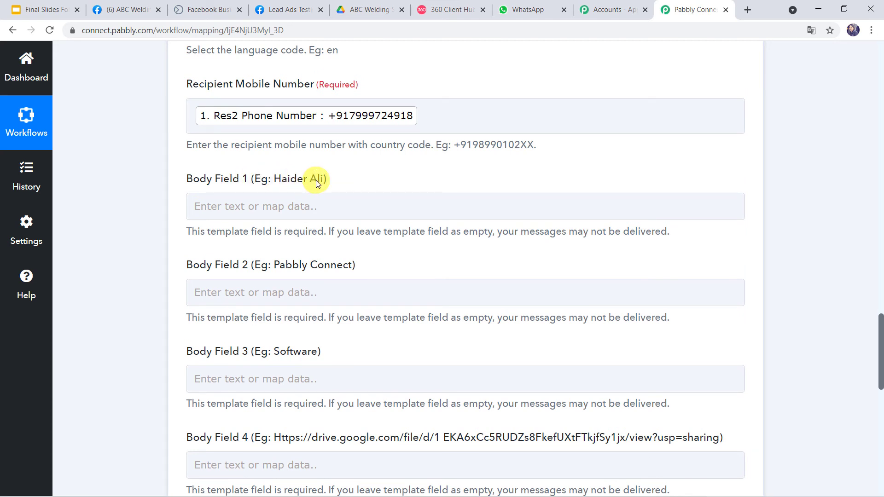
# Preview send_brochure_final in 360 Client Hub to recheck the {{1}} name placeholder, then return to Pabbly Connect
pyautogui.click(437, 11)
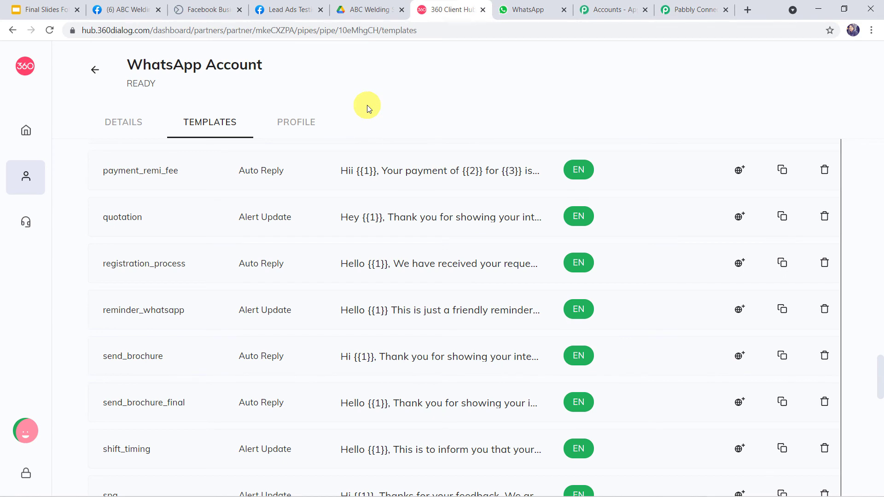
pyautogui.click(420, 406)
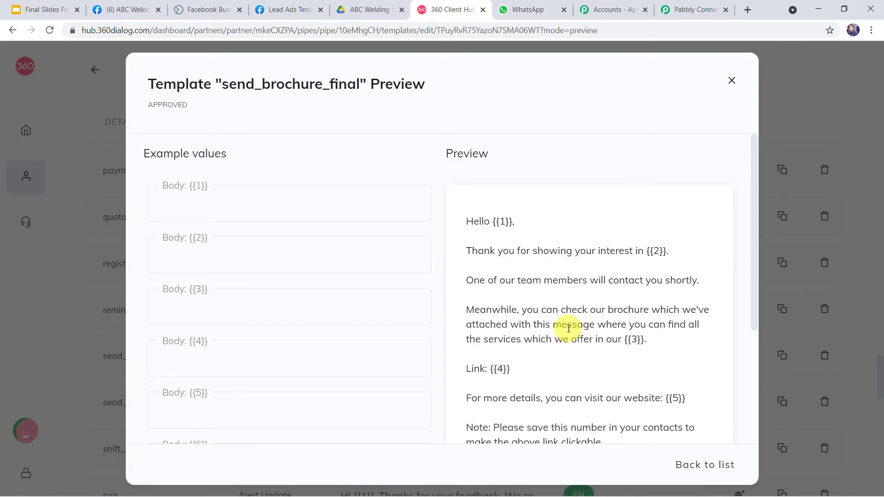
pyautogui.scroll(-1, 568, 328)
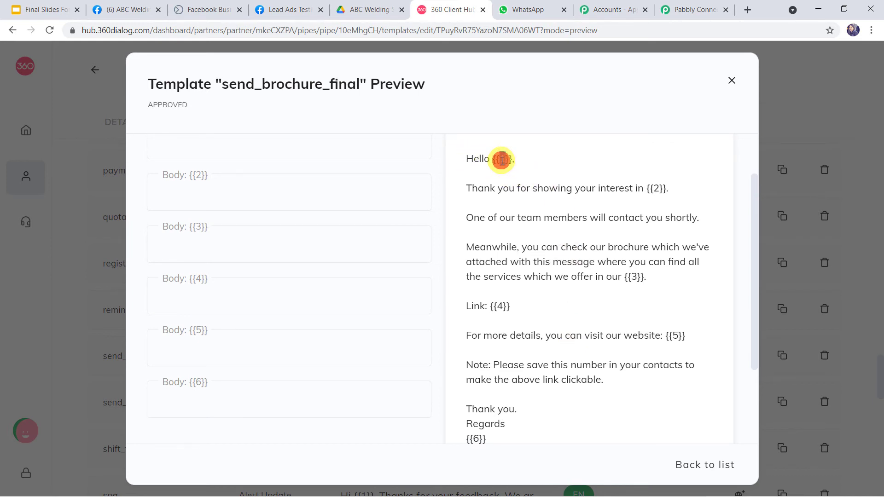
pyautogui.click(694, 9)
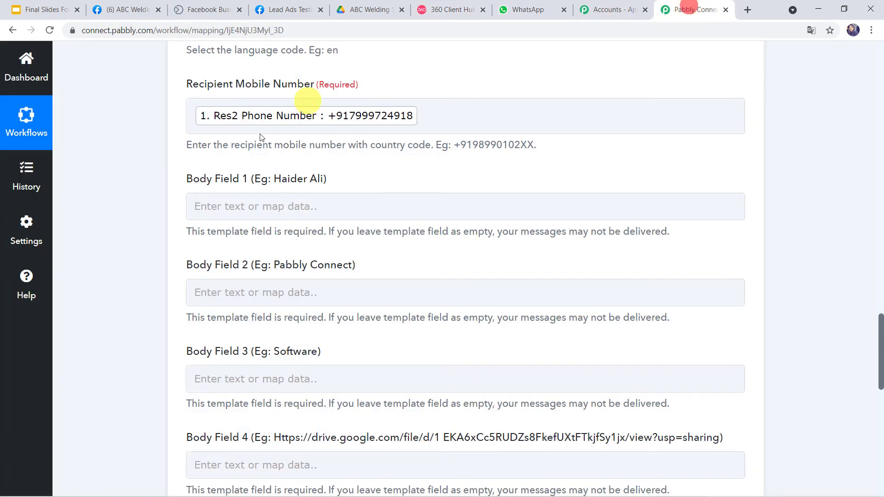
# Map Body Field 1 to the lead's Res2 Full Name from Facebook Lead Ads: New Lead
pyautogui.click(229, 205)
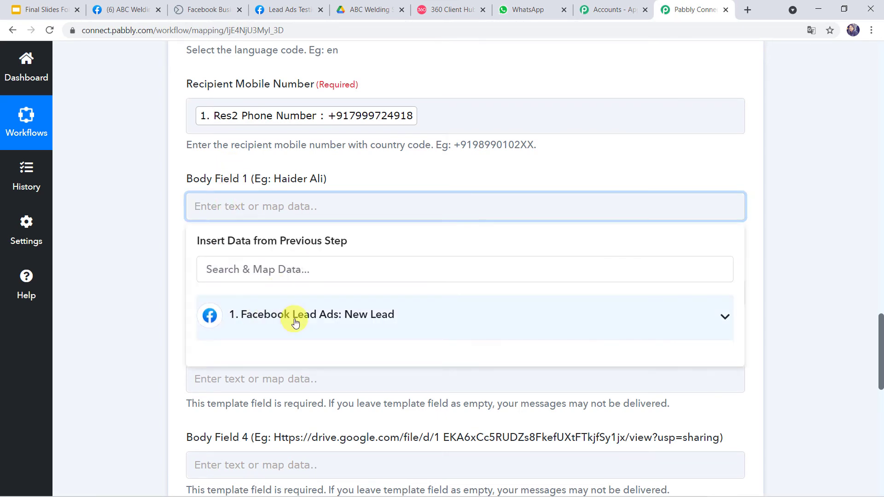
pyautogui.click(294, 321)
pyautogui.scroll(-2, 295, 321)
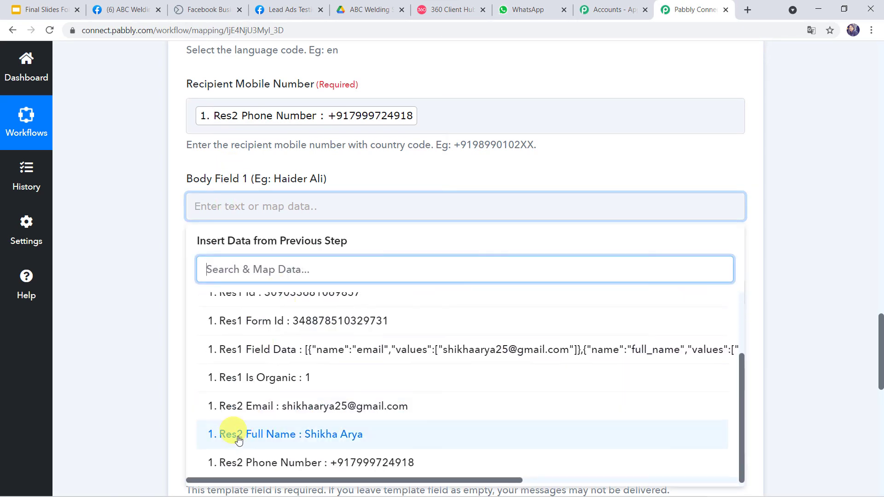
pyautogui.click(282, 441)
pyautogui.click(130, 347)
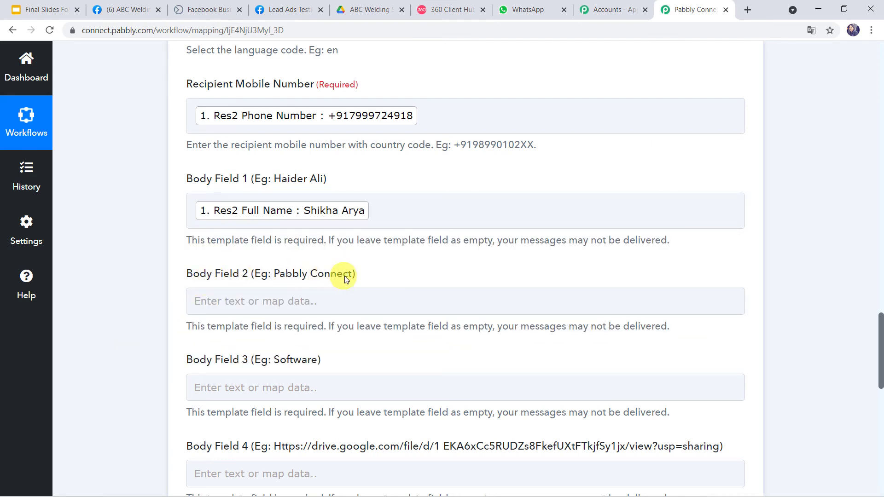
pyautogui.click(445, 11)
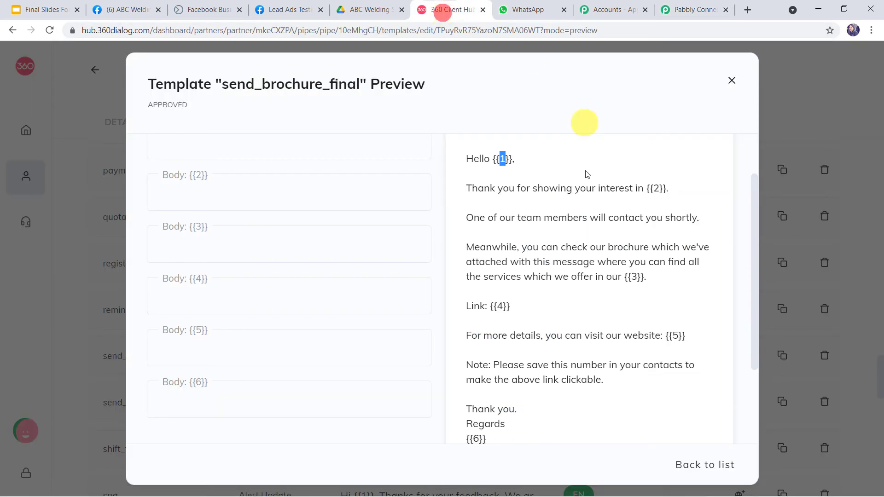
# Copy the Facebook page name and paste 'ABC Welding Solution' into Body Field 2
pyautogui.click(657, 187)
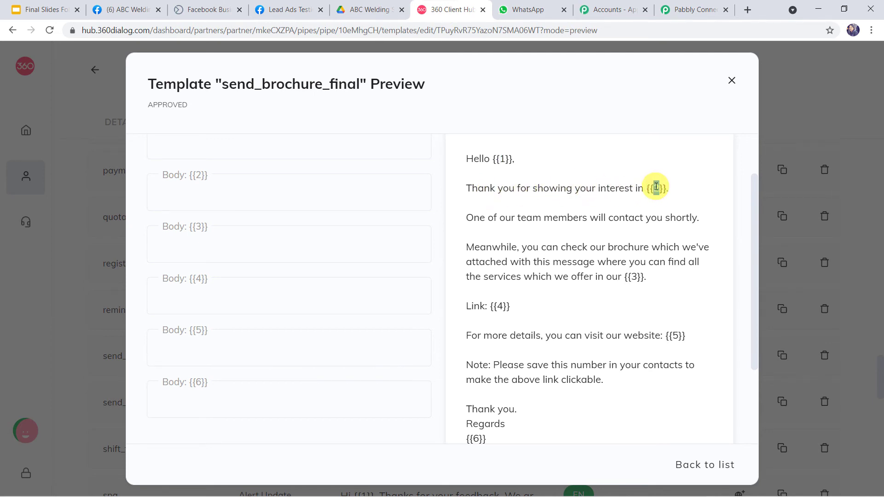
pyautogui.click(124, 8)
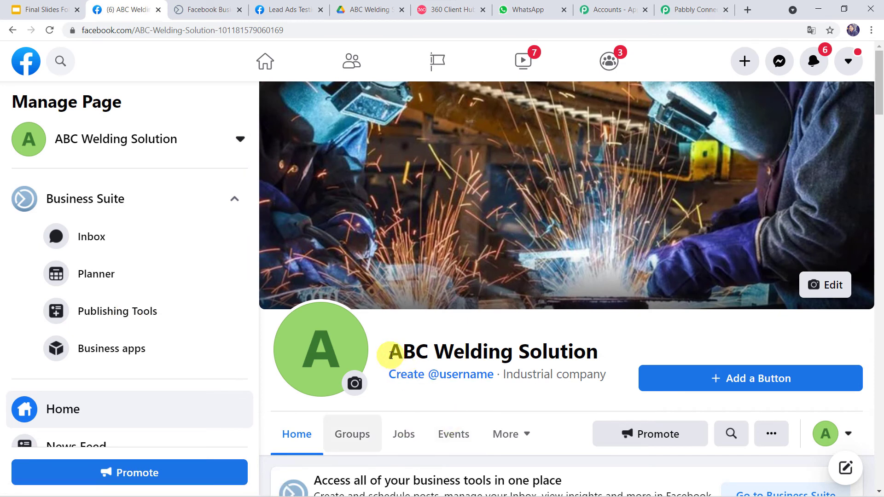
pyautogui.moveTo(391, 355); pyautogui.dragTo(595, 360)
pyautogui.hotkey('ctrl', 'c')
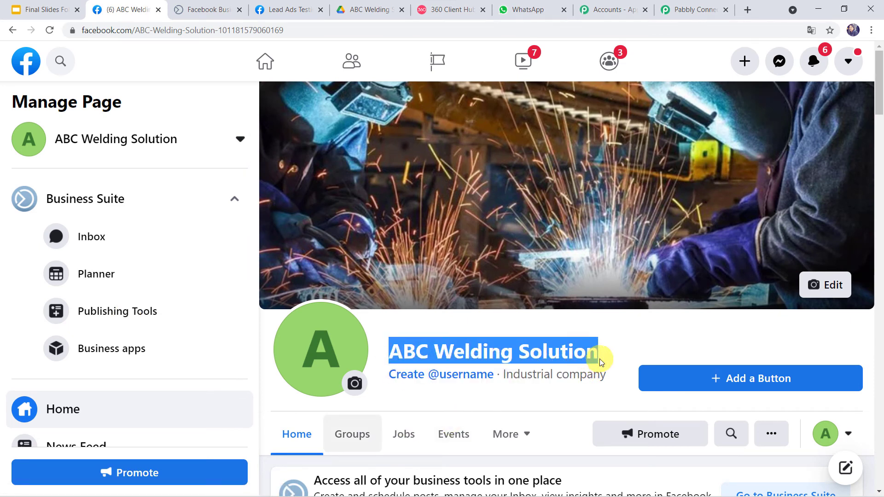
pyautogui.click(689, 6)
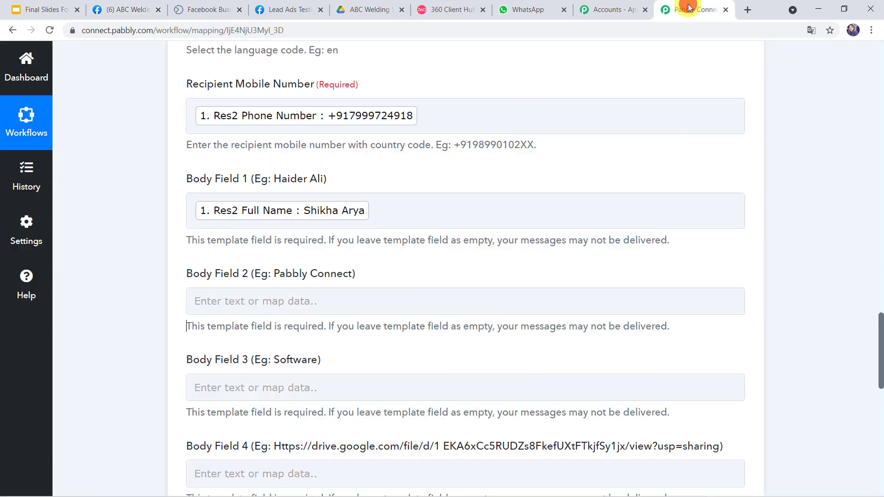
pyautogui.click(263, 301)
pyautogui.hotkey('ctrl', 'v')
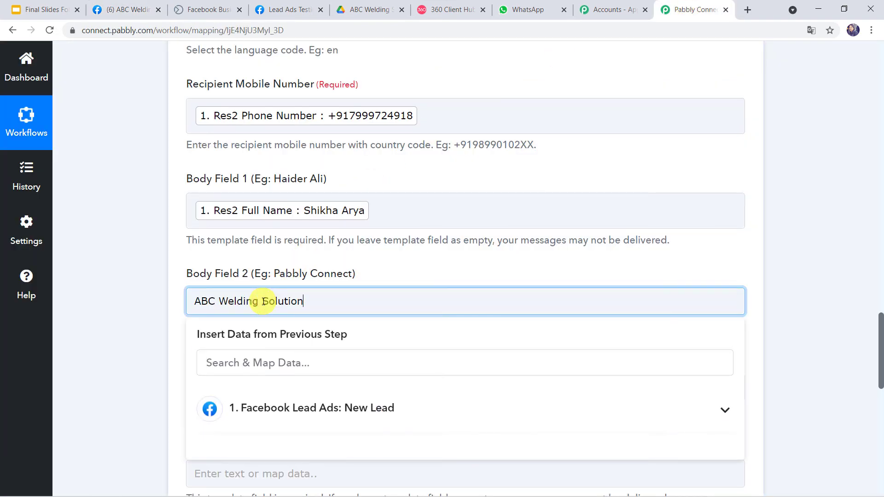
pyautogui.click(132, 317)
pyautogui.scroll(-4, 131, 316)
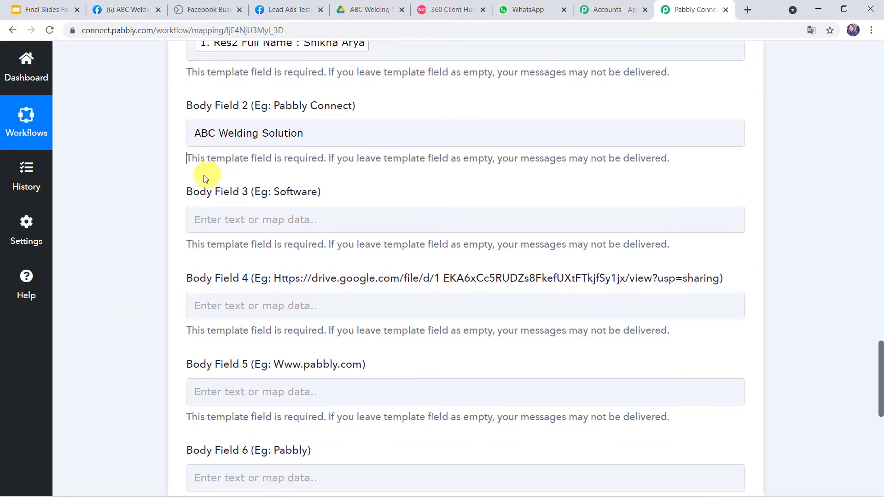
# Fill Body Field 3 with 'Welding & Fabrication Business' after checking the template placeholders
pyautogui.click(428, 13)
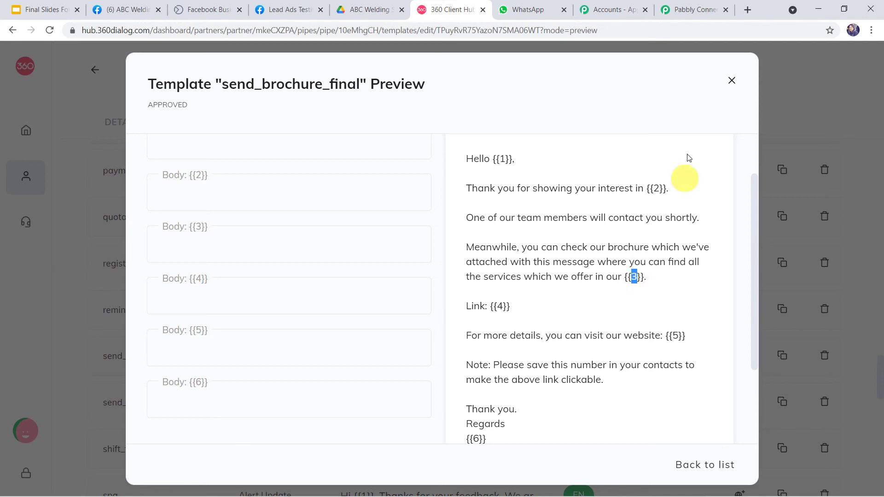
pyautogui.click(700, 11)
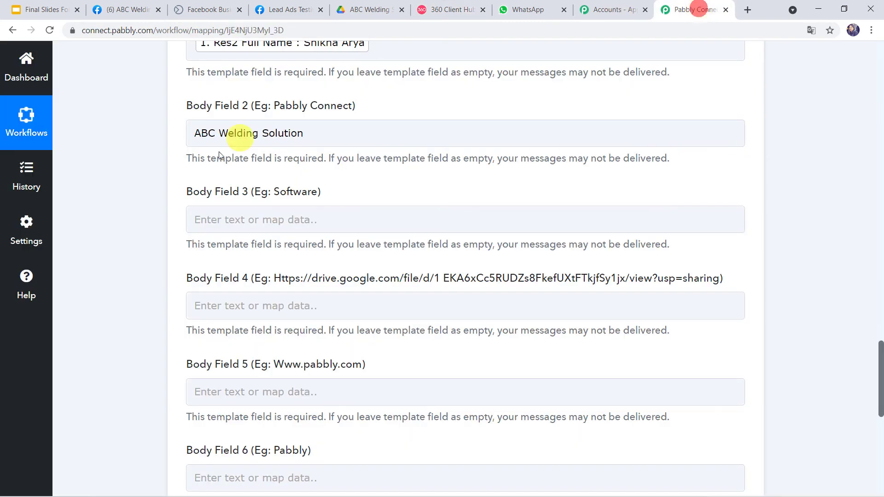
pyautogui.click(211, 220)
pyautogui.write('Welding & Fabrication Business')
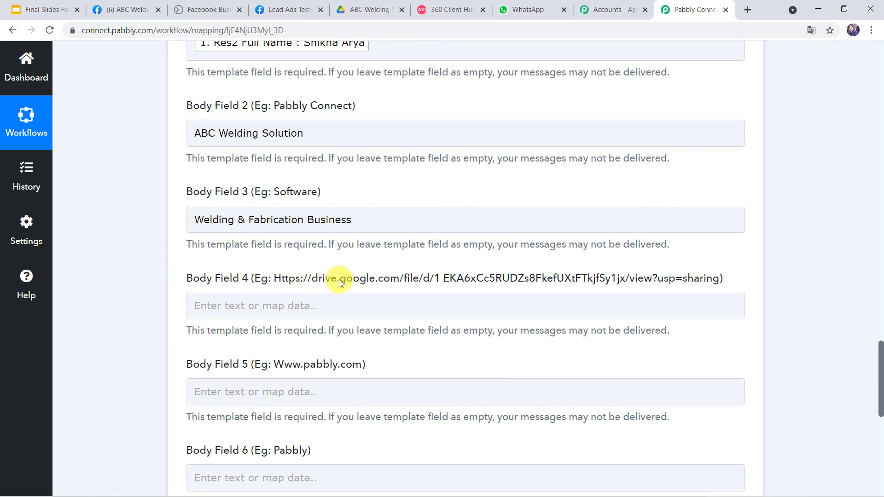
pyautogui.click(428, 13)
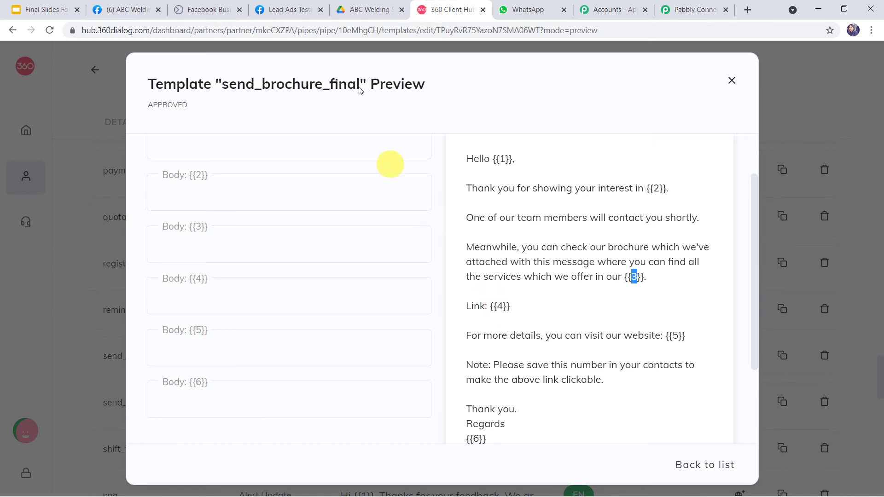
pyautogui.click(362, 13)
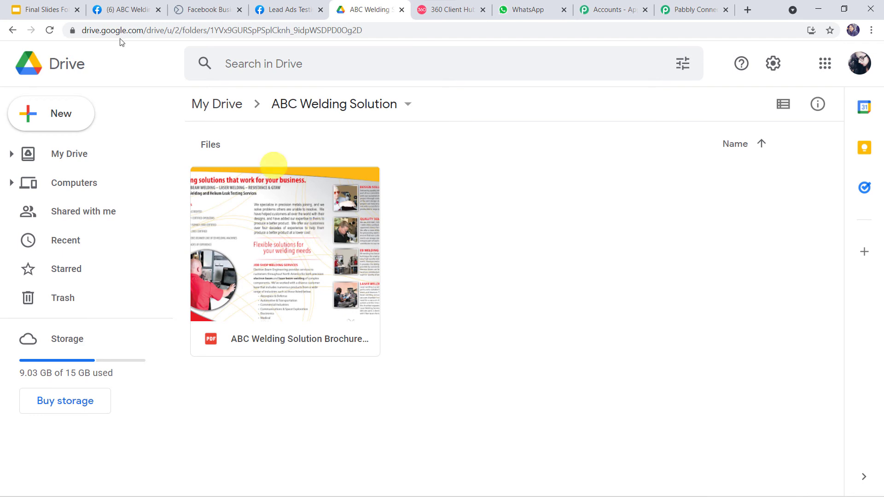
# Copy the brochure PDF's anyone-with-link share link from Google Drive for Body Field 4
pyautogui.rightClick(322, 265)
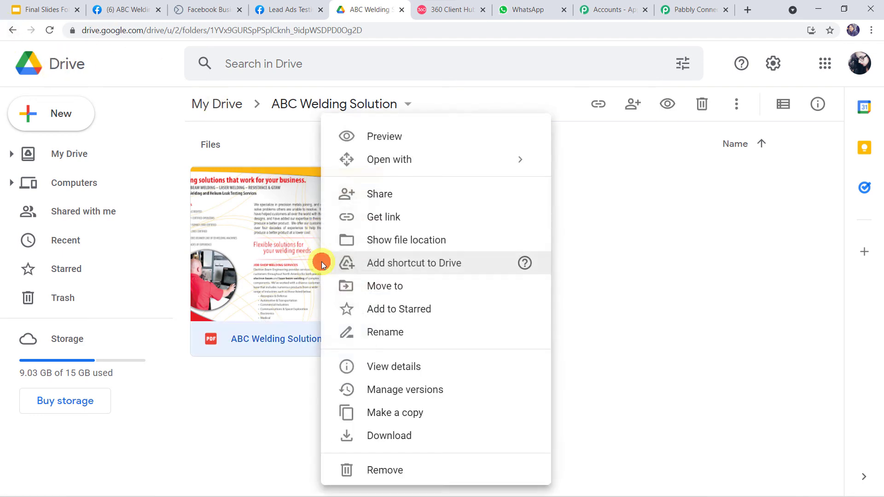
pyautogui.click(380, 194)
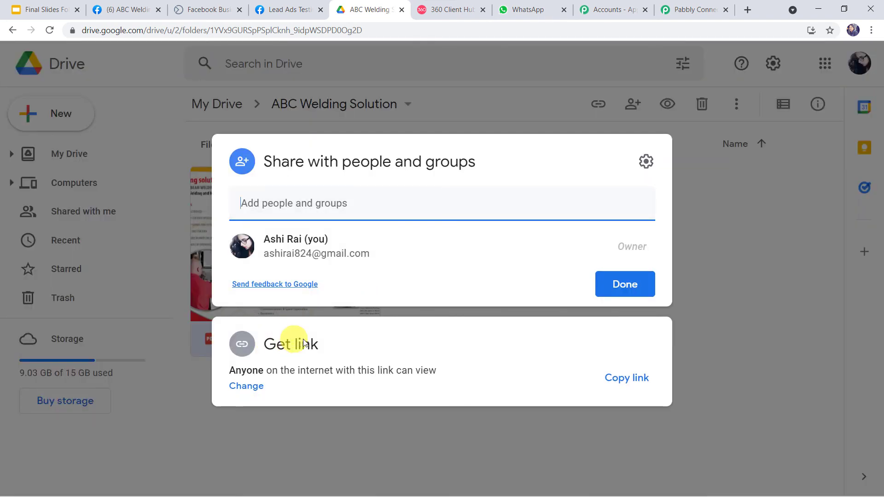
pyautogui.click(638, 378)
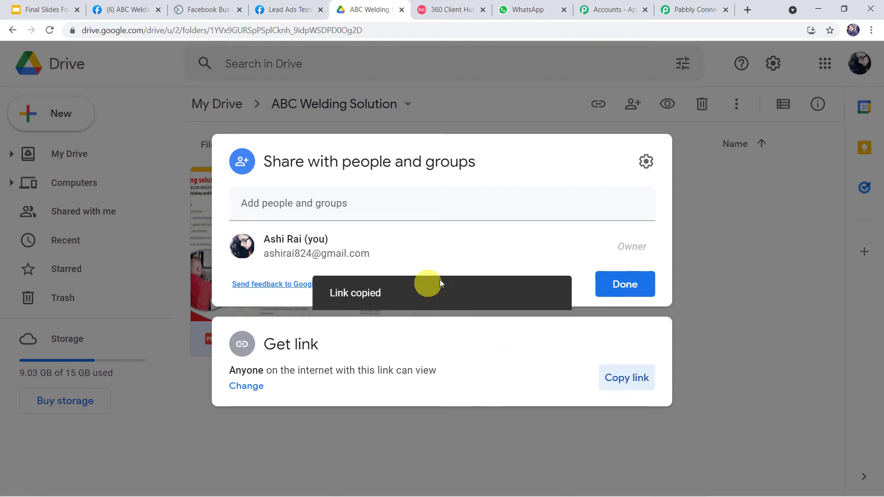
pyautogui.click(695, 10)
pyautogui.click(223, 306)
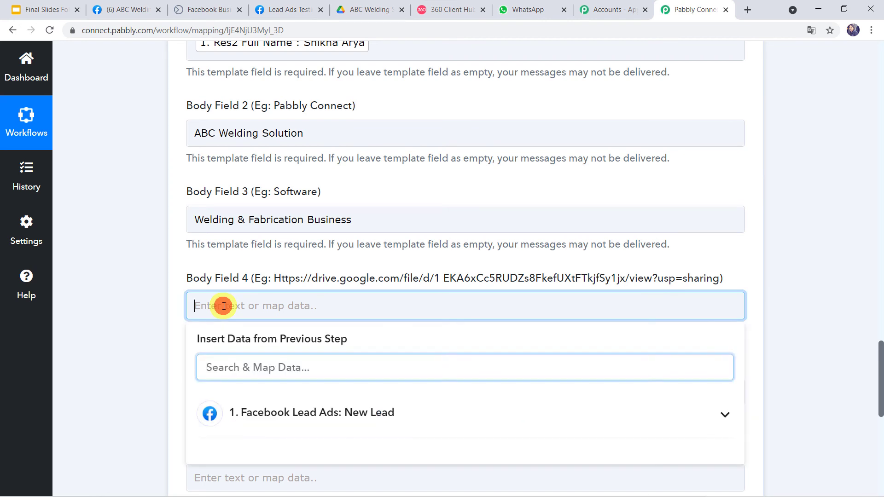
pyautogui.rightClick(224, 306)
# Paste the Drive brochure link into Body Field 4 and the Facebook page URL into Body Field 5
pyautogui.click(252, 396)
pyautogui.scroll(-3, 245, 394)
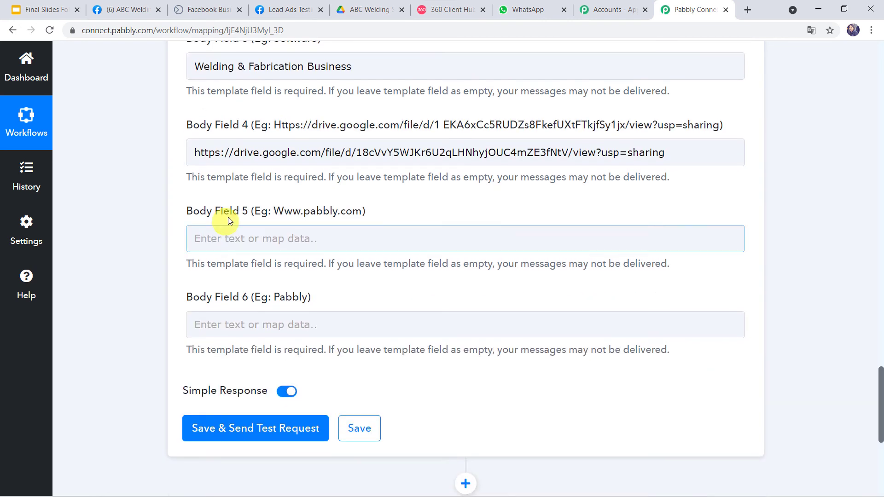
pyautogui.click(232, 243)
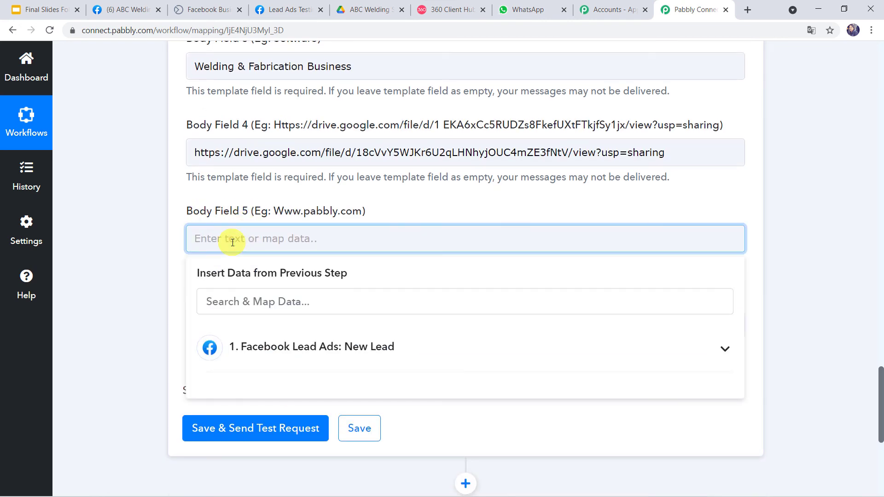
pyautogui.click(124, 10)
pyautogui.click(136, 30)
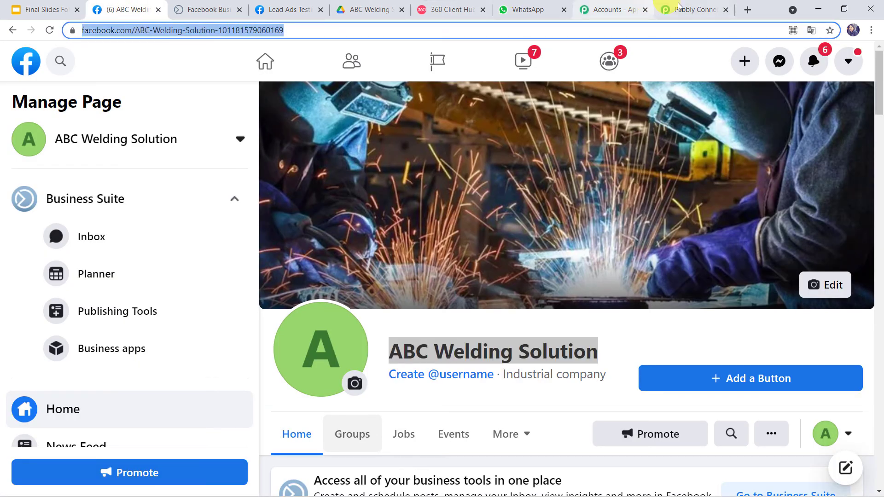
pyautogui.click(691, 9)
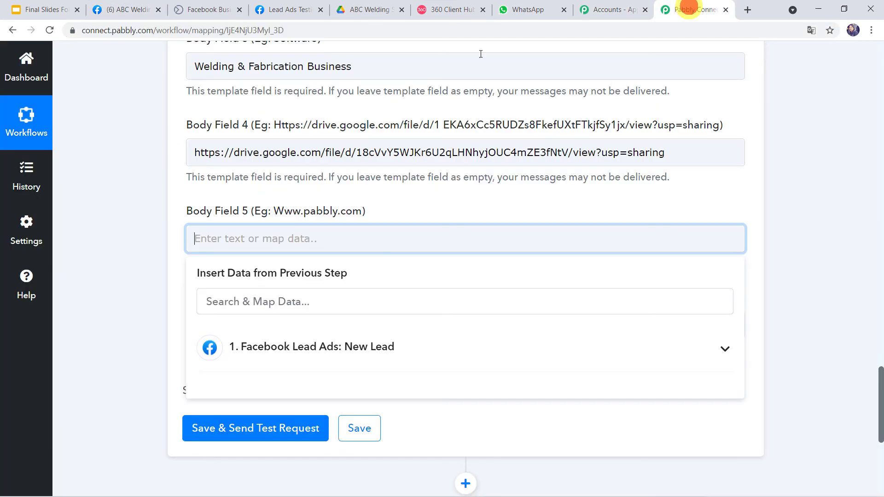
pyautogui.rightClick(216, 247)
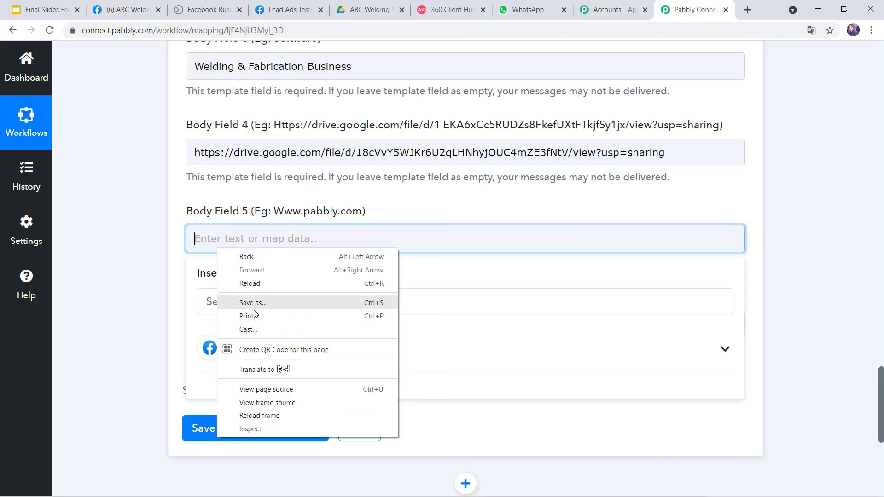
pyautogui.rightClick(213, 238)
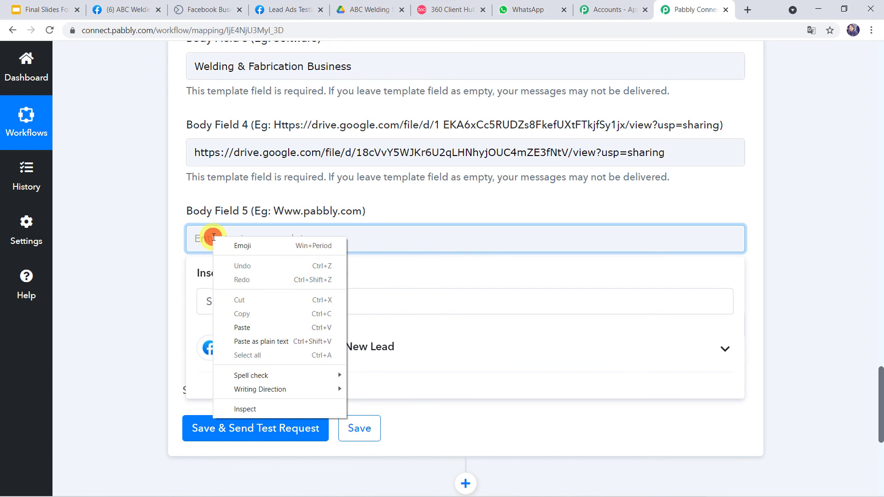
pyautogui.click(235, 327)
pyautogui.click(121, 272)
pyautogui.scroll(-2, 121, 272)
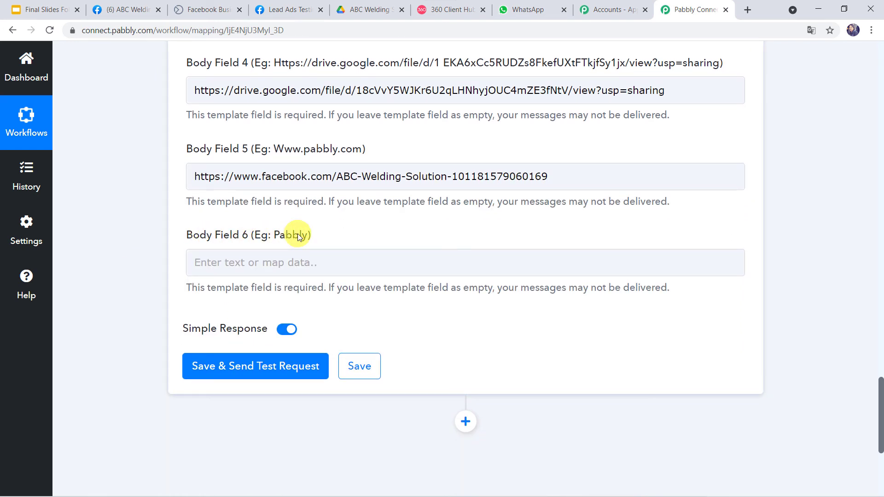
# Fill Body Field 6, the {{6}} sign-off, with 'ABC Welding Solution' copied from Body Field 2
pyautogui.click(433, 10)
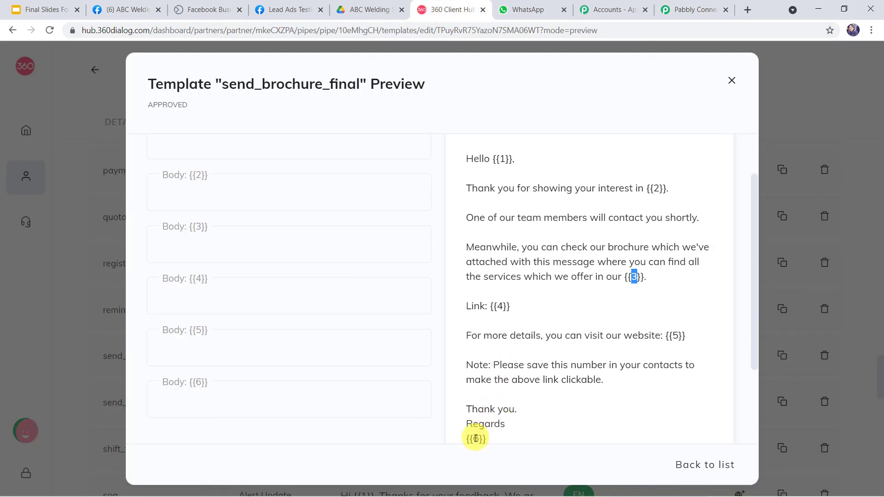
pyautogui.moveTo(474, 439); pyautogui.dragTo(477, 440)
pyautogui.click(515, 367)
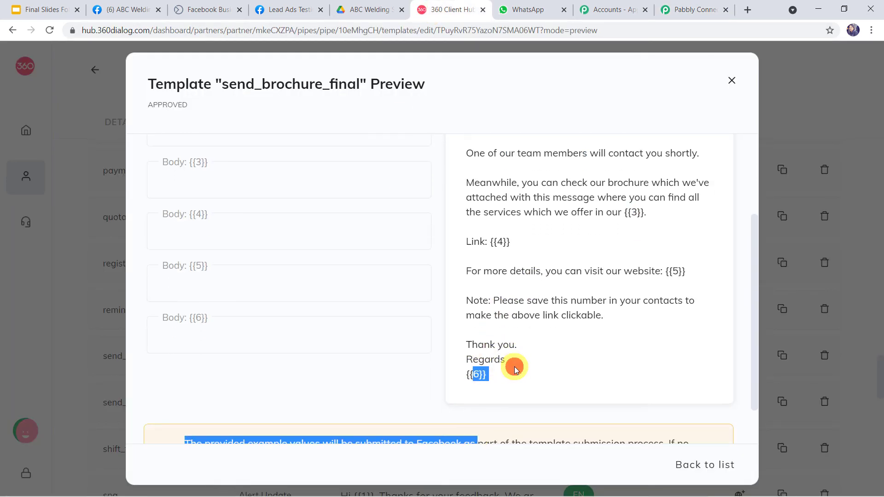
pyautogui.click(700, 9)
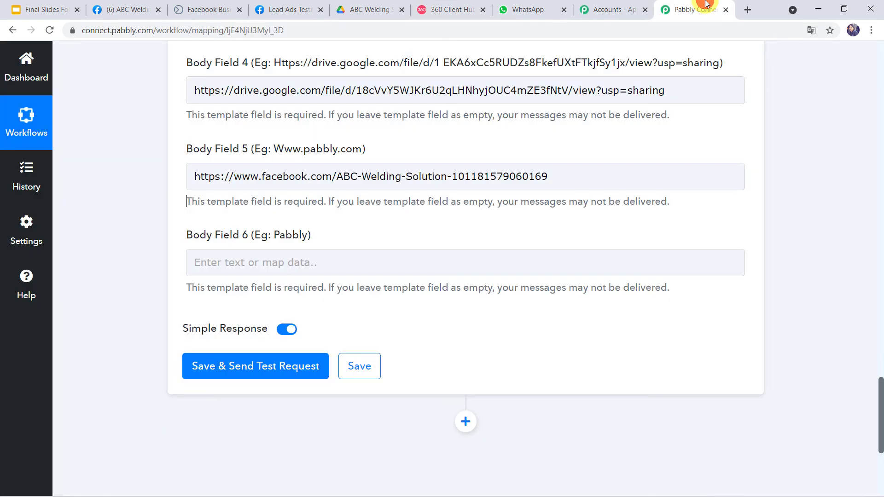
pyautogui.scroll(3, 234, 272)
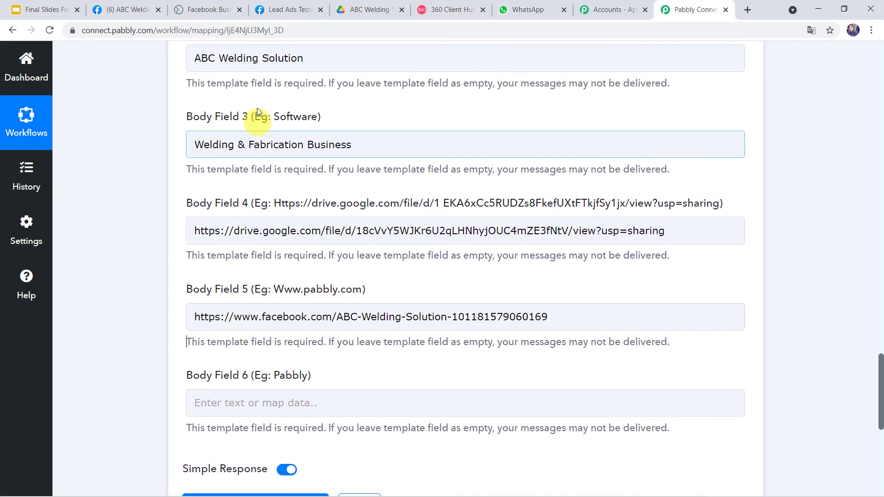
pyautogui.click(306, 58)
pyautogui.moveTo(271, 64); pyautogui.dragTo(167, 70)
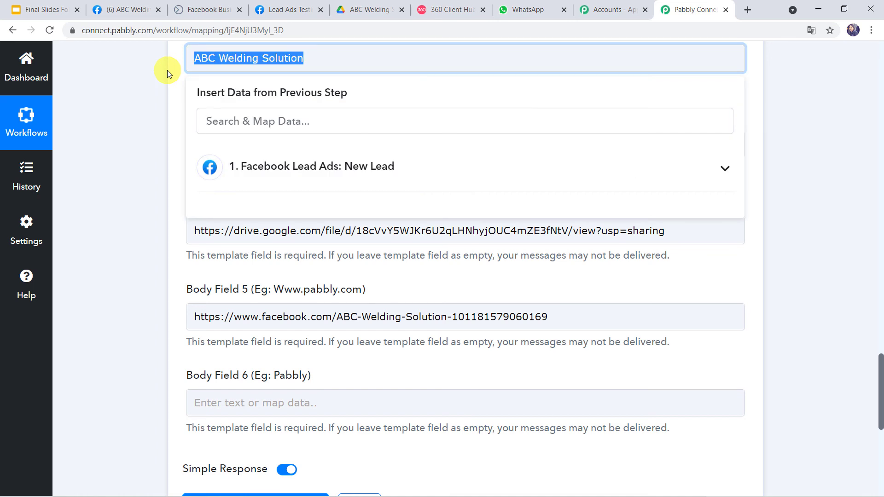
pyautogui.scroll(-2, 161, 247)
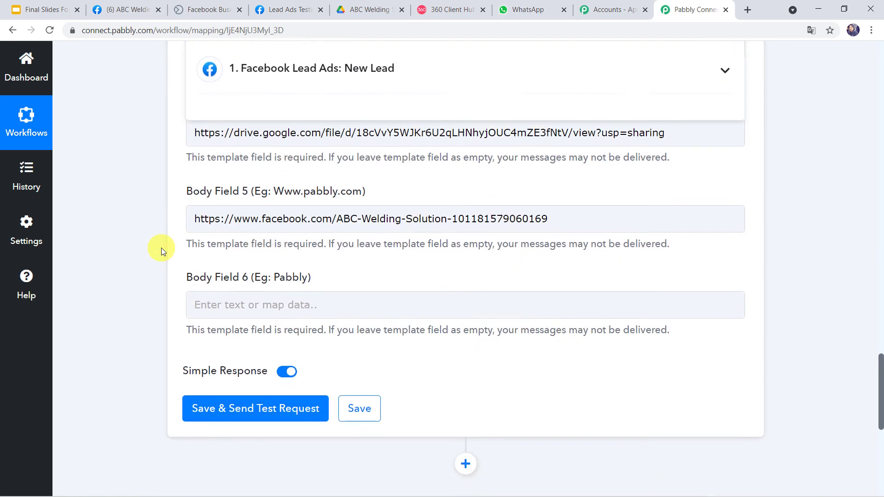
pyautogui.click(194, 293)
pyautogui.hotkey('ctrl', 'v')
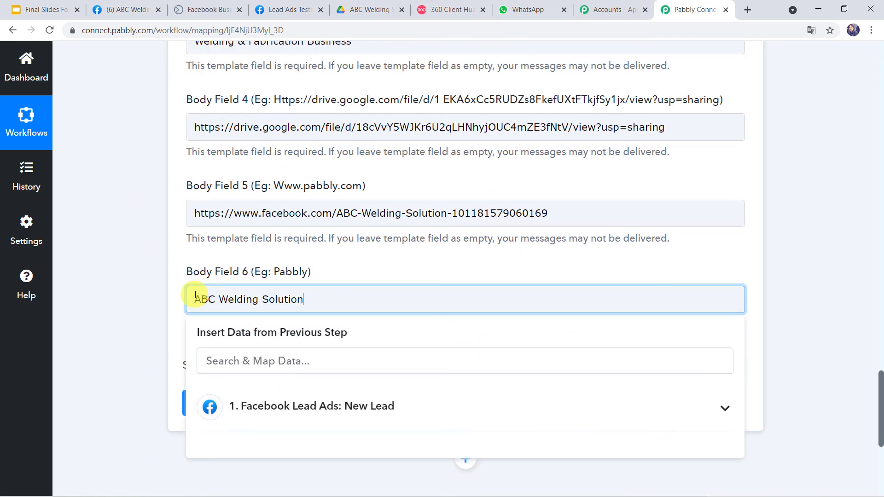
pyautogui.click(152, 326)
# Save and send a test request, confirming the message id and API status in the response
pyautogui.scroll(-2, 152, 326)
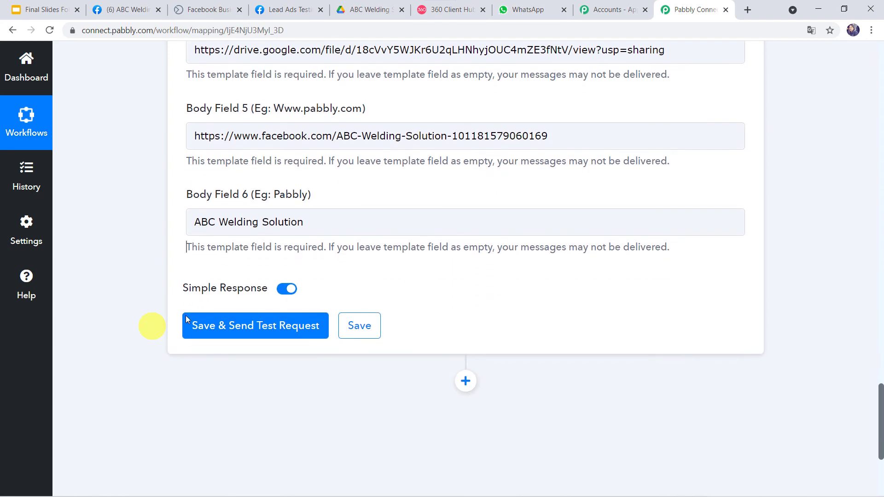
pyautogui.click(278, 326)
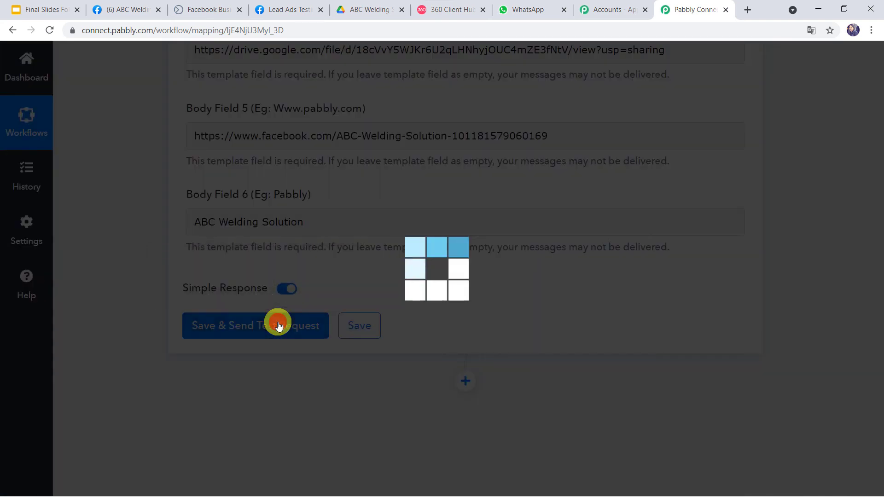
pyautogui.scroll(-3, 312, 359)
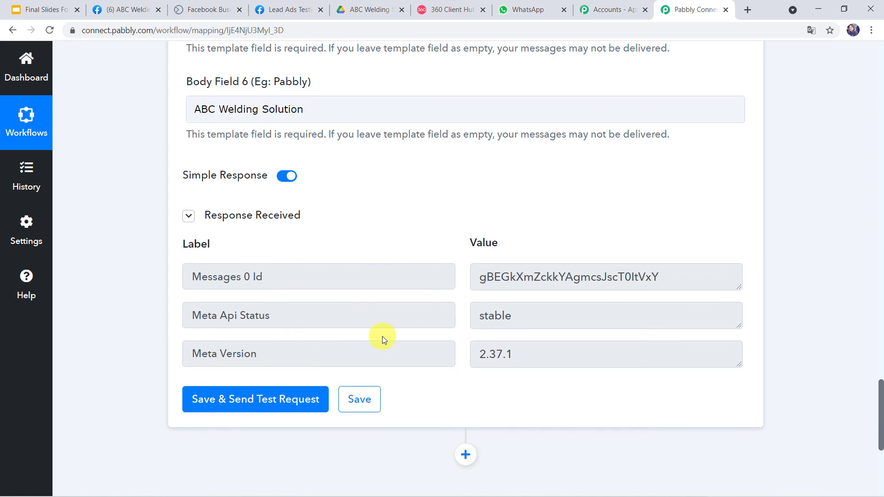
pyautogui.click(530, 9)
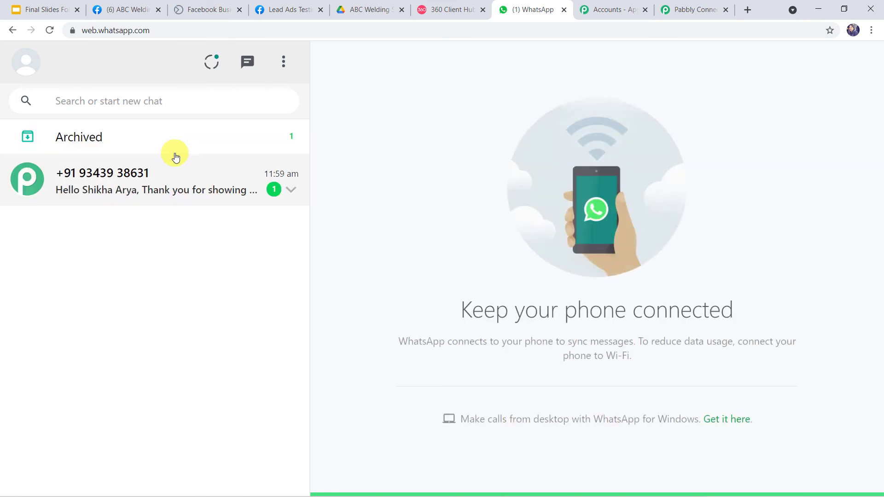
# Open the new WhatsApp message and check the lead's name, business name, services and signature
pyautogui.click(152, 181)
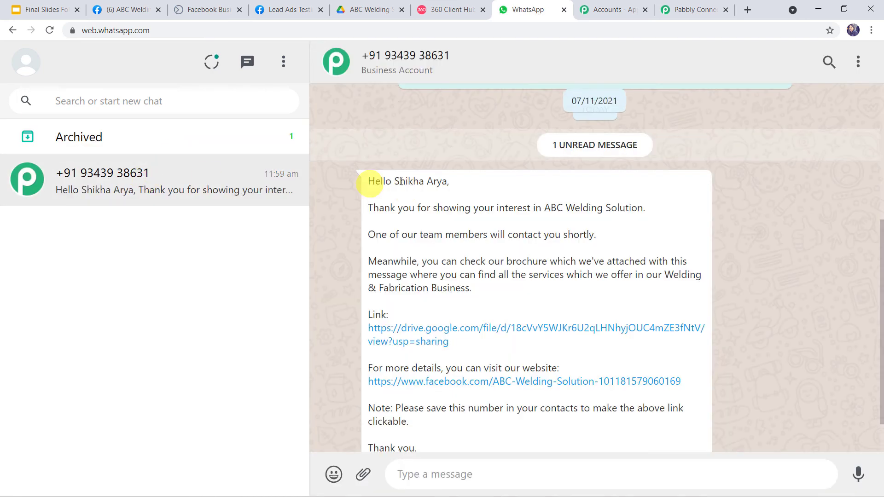
pyautogui.scroll(-2, 435, 183)
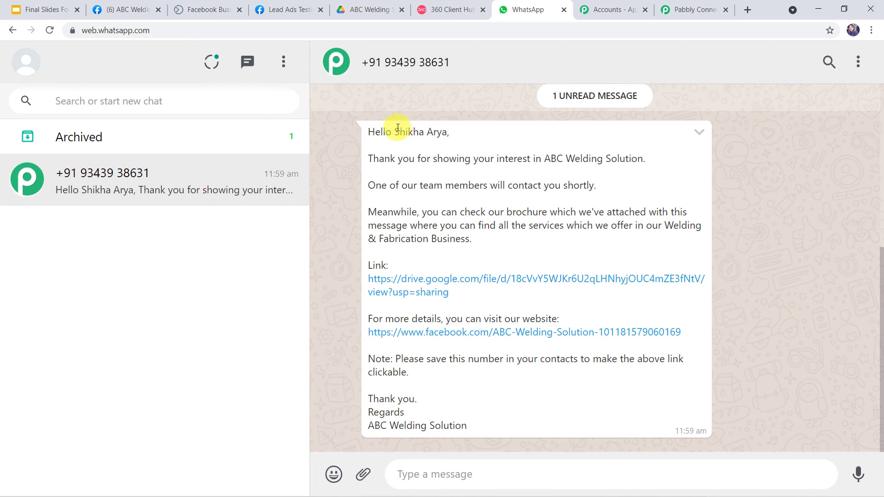
pyautogui.moveTo(396, 130); pyautogui.dragTo(445, 132)
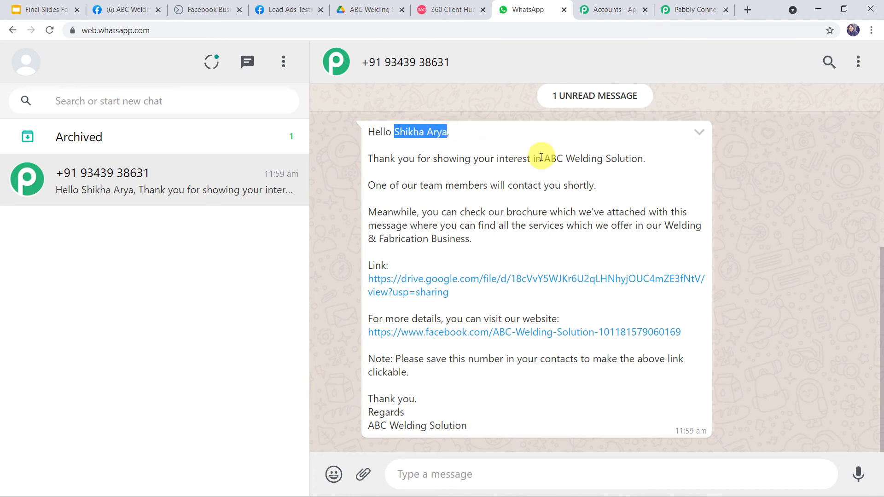
pyautogui.moveTo(547, 159); pyautogui.dragTo(642, 172)
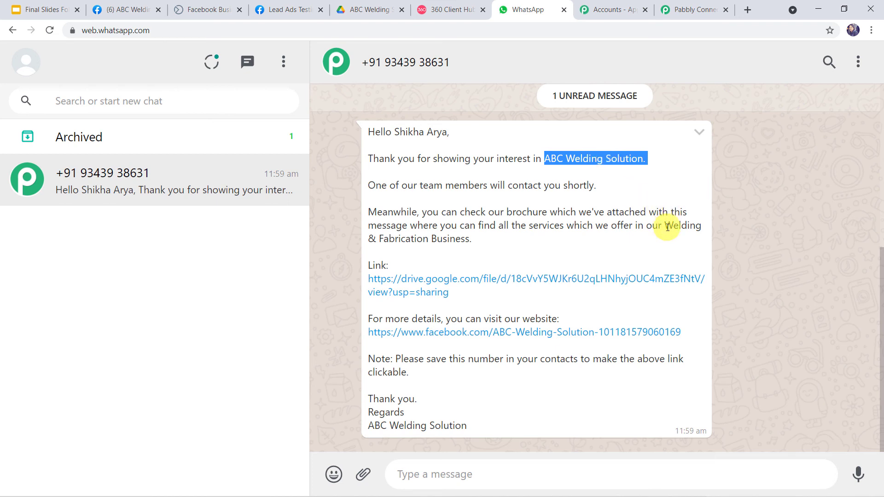
pyautogui.moveTo(668, 227); pyautogui.dragTo(686, 243)
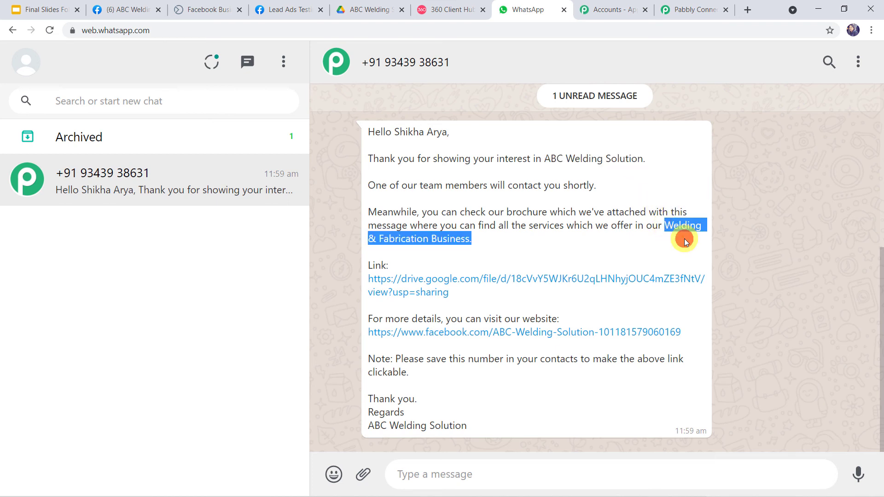
pyautogui.click(684, 238)
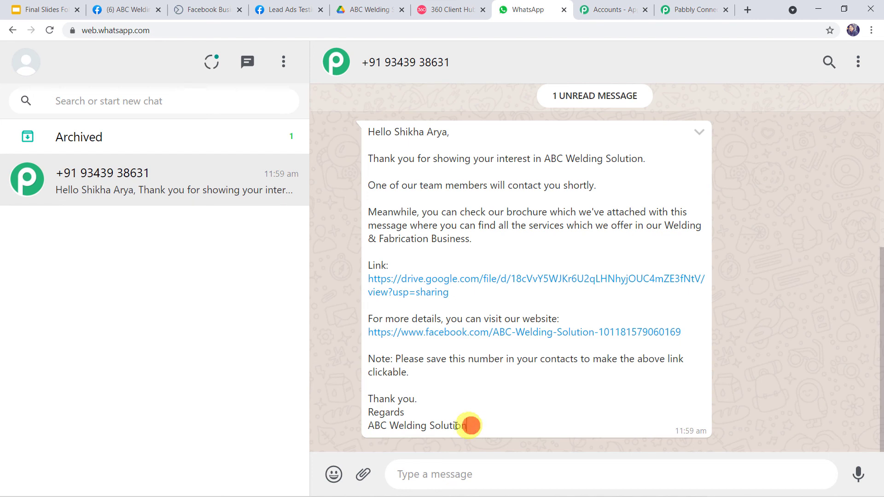
pyautogui.moveTo(470, 424); pyautogui.dragTo(351, 426)
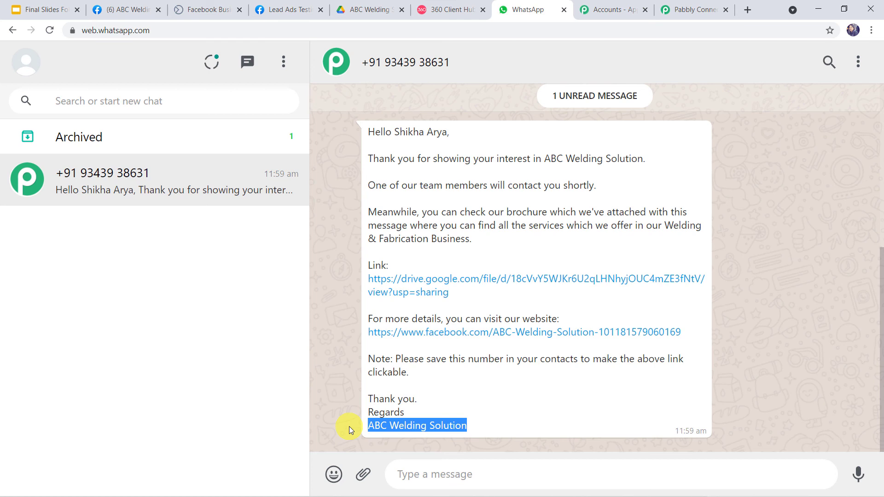
# Open the message's brochure link to confirm ABC Welding Solution Brochure.pdf loads, then go back
pyautogui.click(453, 280)
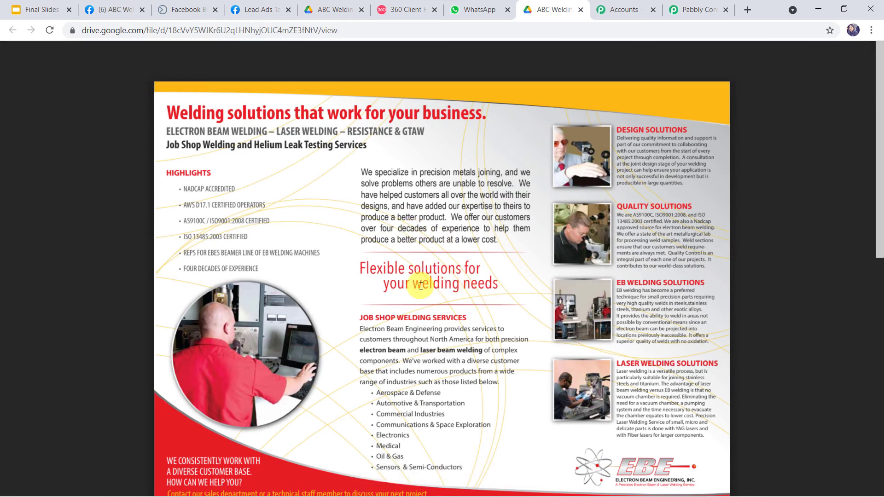
pyautogui.click(479, 9)
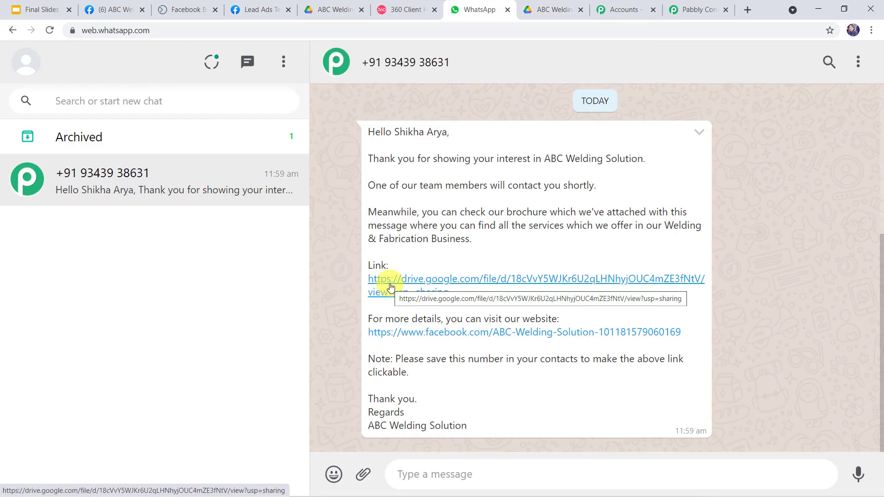
pyautogui.click(693, 9)
# Save the WhatsApp action settings, then submit a second Welding Brochure Form test lead with phone number
pyautogui.click(367, 400)
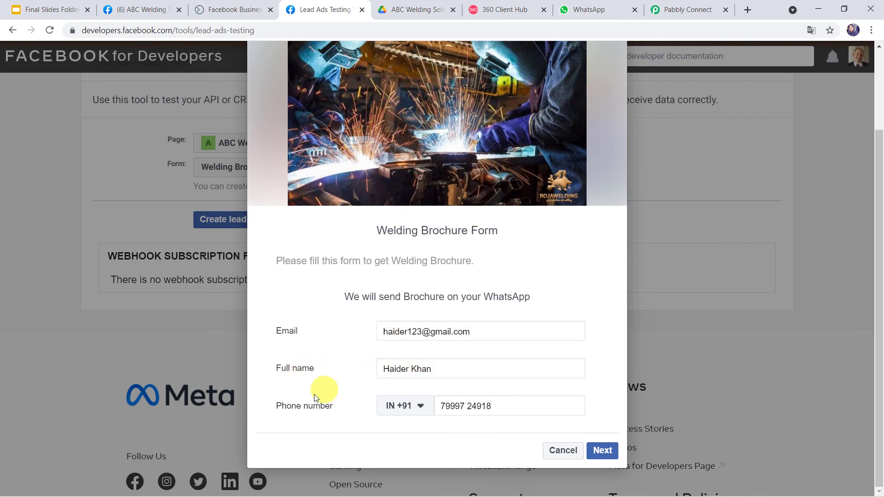
pyautogui.click(475, 403)
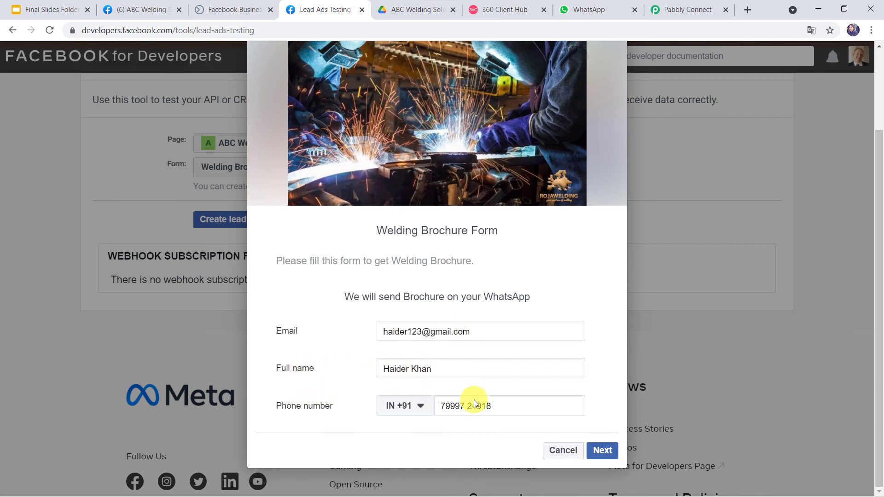
pyautogui.click(607, 447)
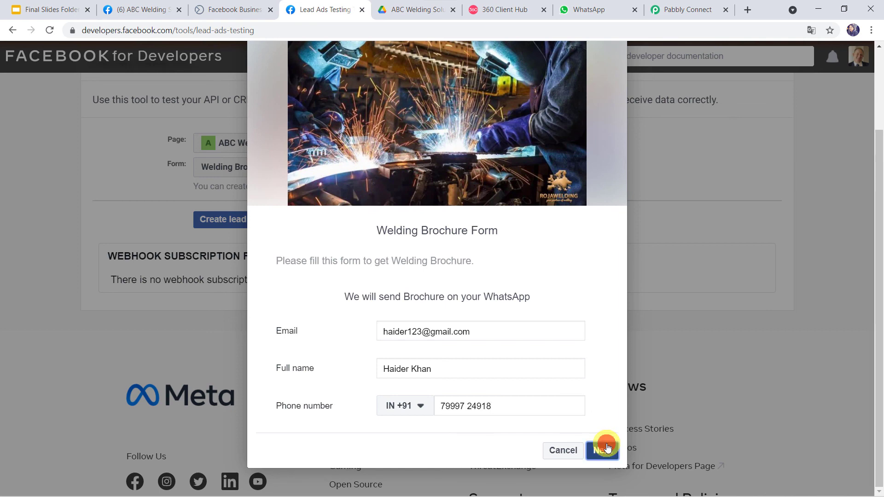
pyautogui.click(594, 416)
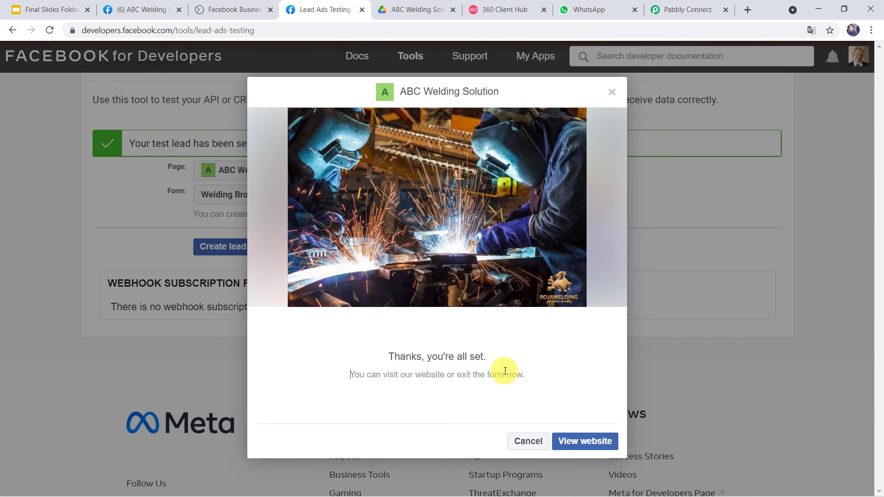
# Open the new 12:02 pm WhatsApp welcome message and check its link opens ABC Welding Solution Brochure.pdf
pyautogui.click(585, 9)
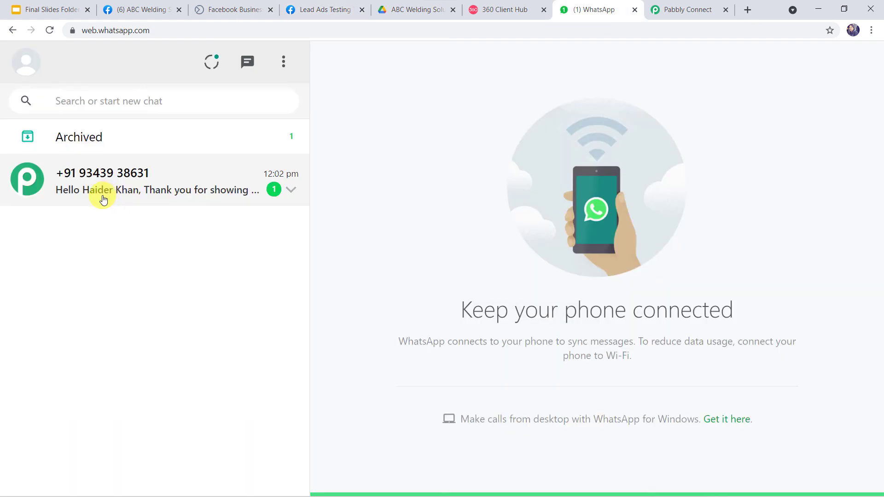
pyautogui.click(148, 187)
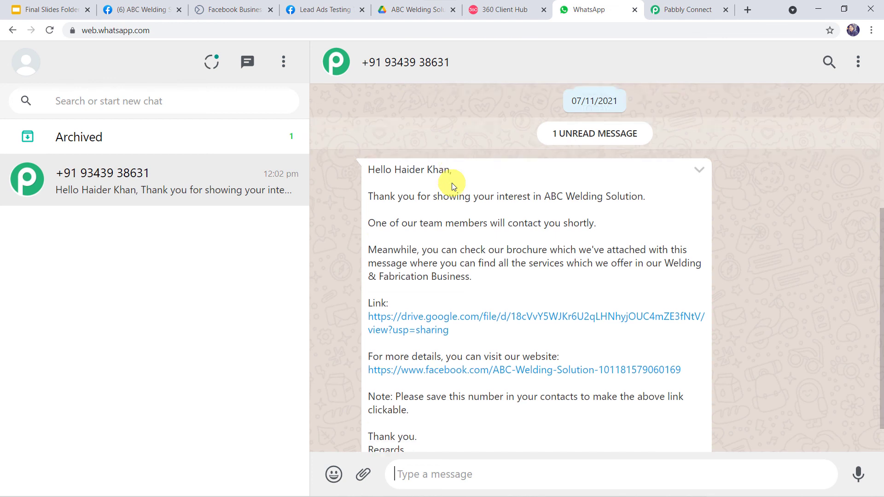
pyautogui.scroll(-1, 452, 183)
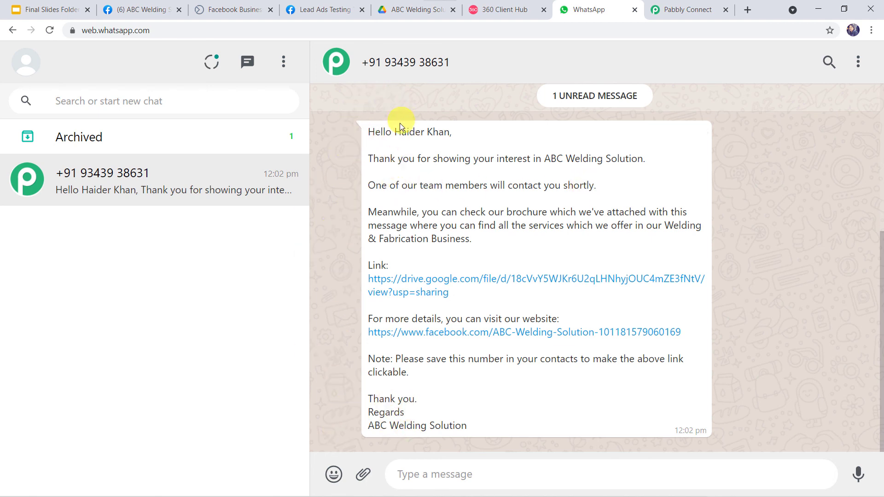
pyautogui.click(448, 283)
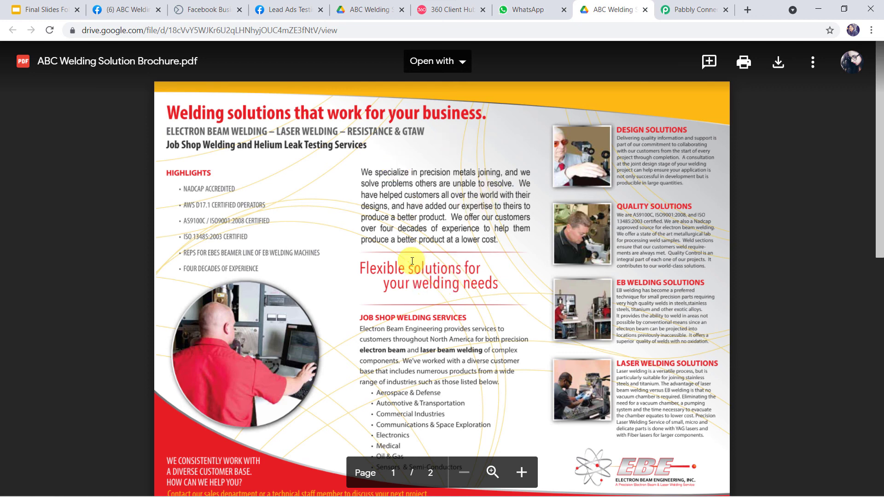
pyautogui.click(523, 10)
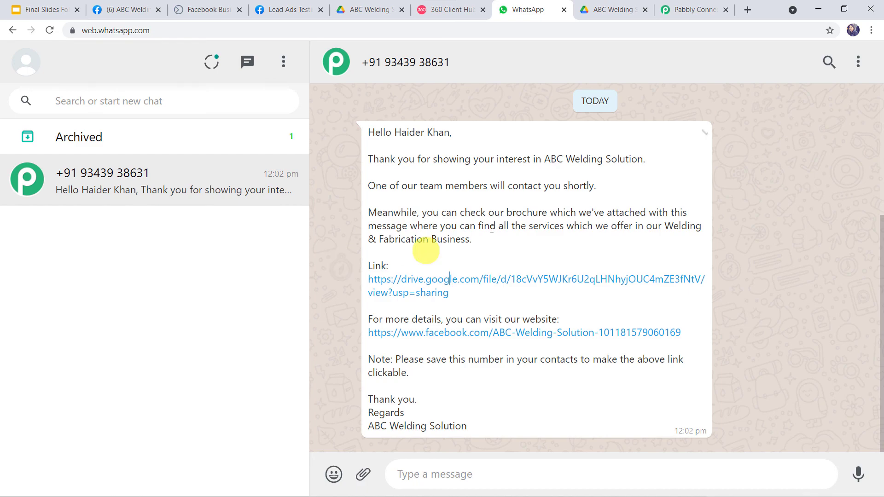
# Collapse the WhatsApp action and the Facebook Lead Ads: New Lead trigger in the workflow
pyautogui.click(683, 7)
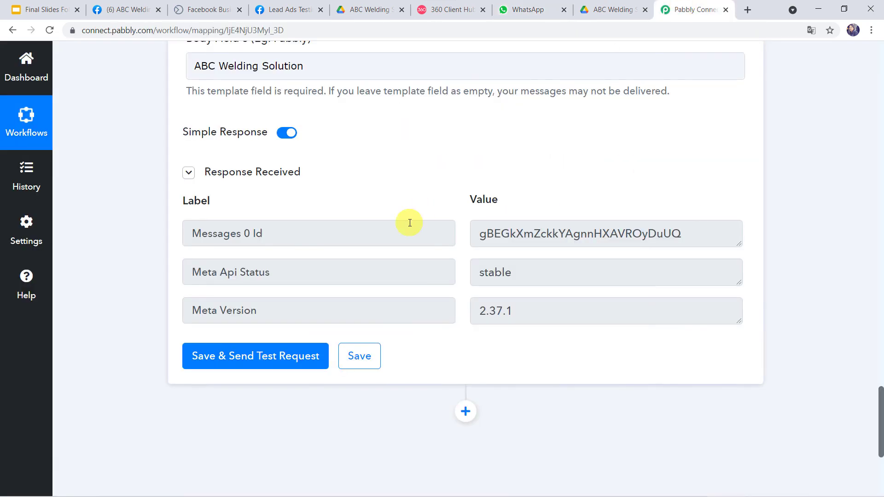
pyautogui.scroll(20, 409, 222)
pyautogui.scroll(2, 409, 222)
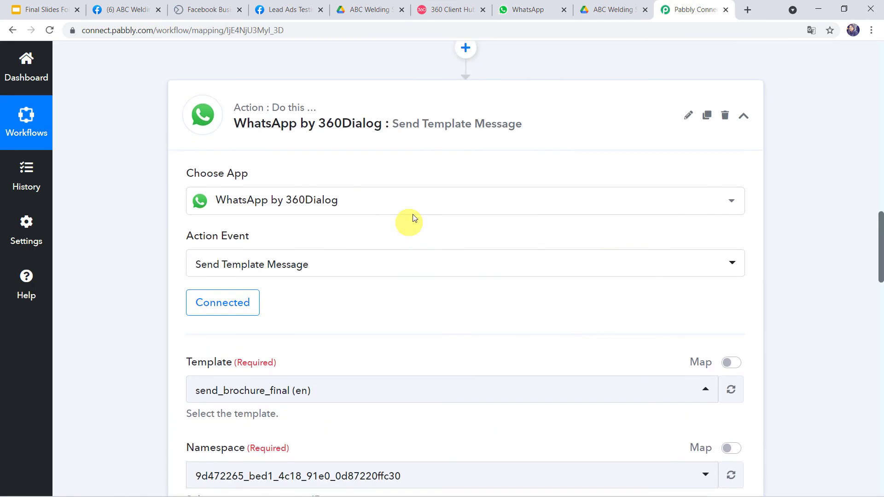
pyautogui.click(439, 116)
pyautogui.scroll(10, 438, 118)
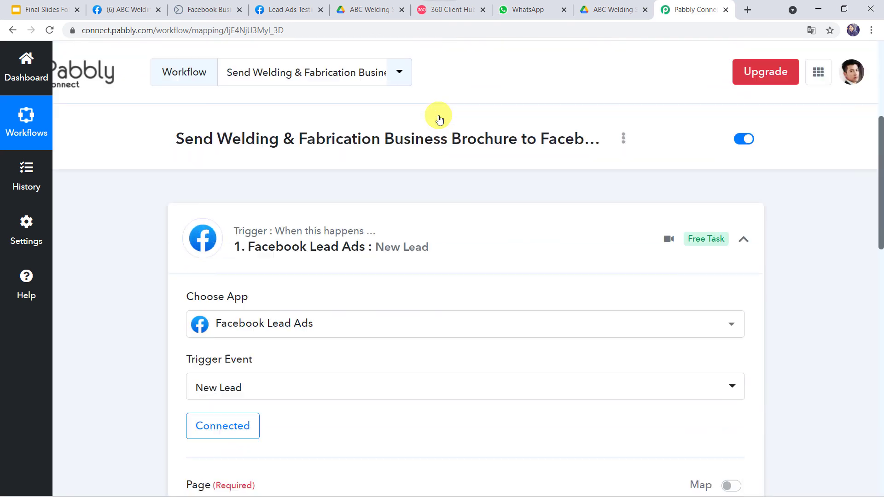
pyautogui.click(416, 222)
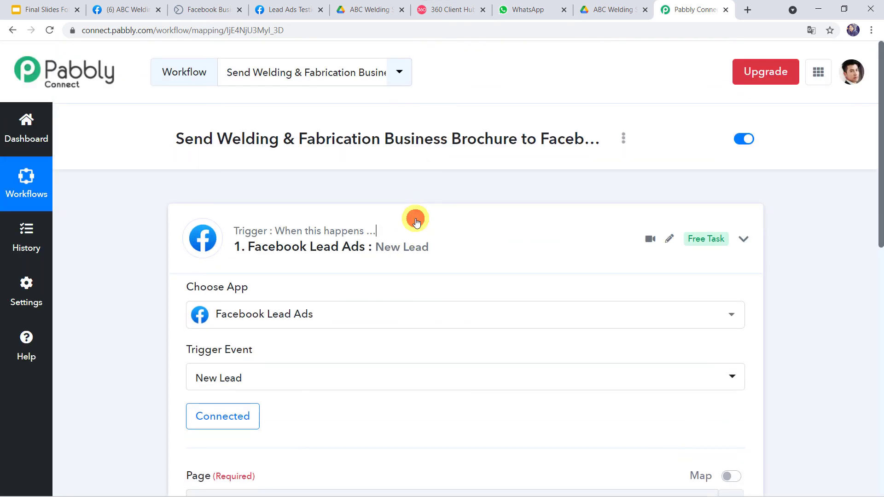